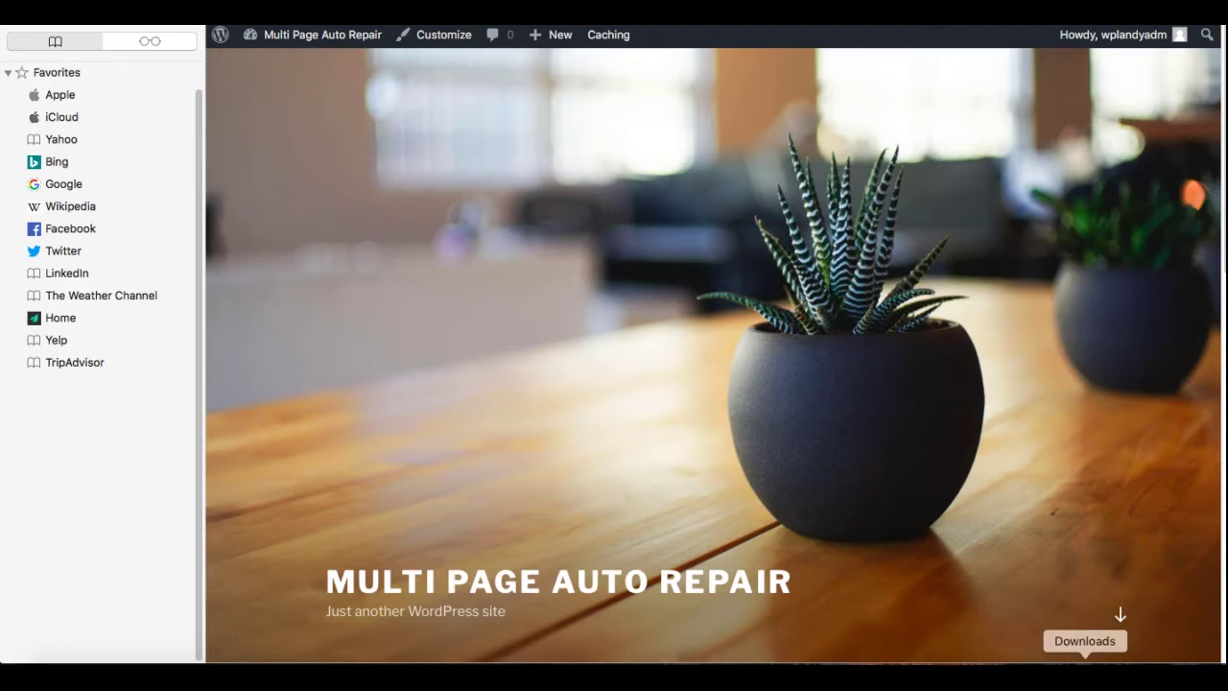
- Locate multipageautorepair.zip in the Downloads folder in Finder and switch back to Safari
{"action": "left_click", "coordinate": [1085, 662]}
{"action": "left_click", "coordinate": [1173, 137]}
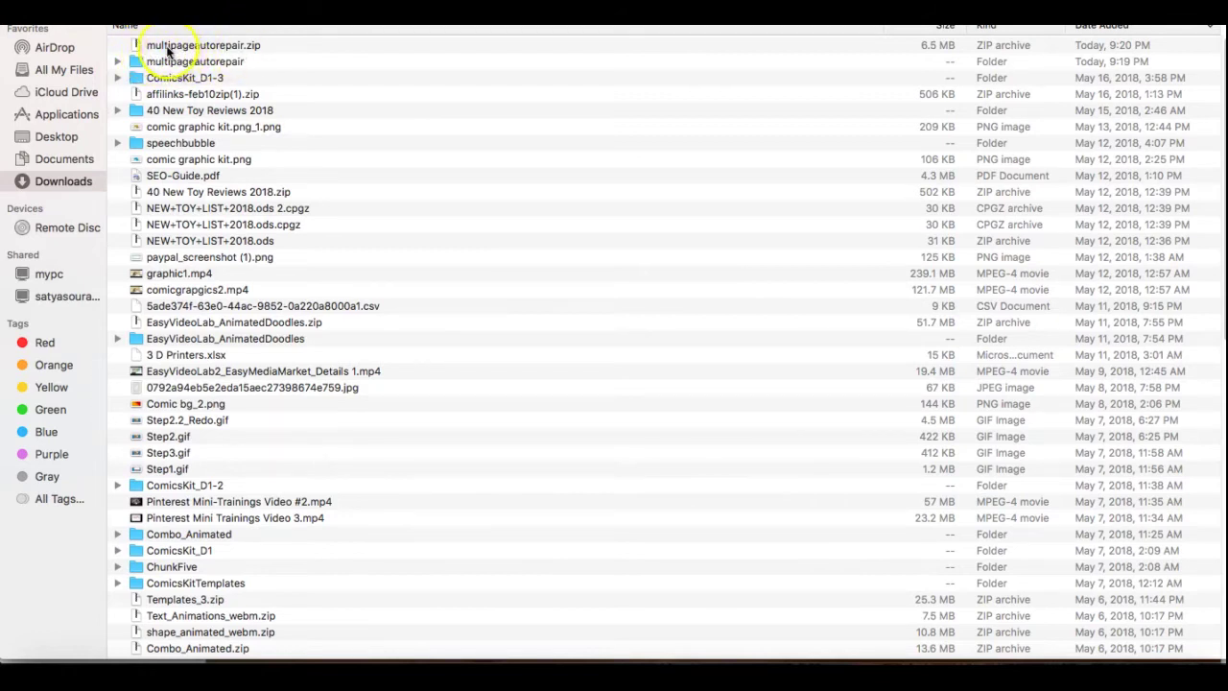
{"action": "left_click", "coordinate": [255, 51]}
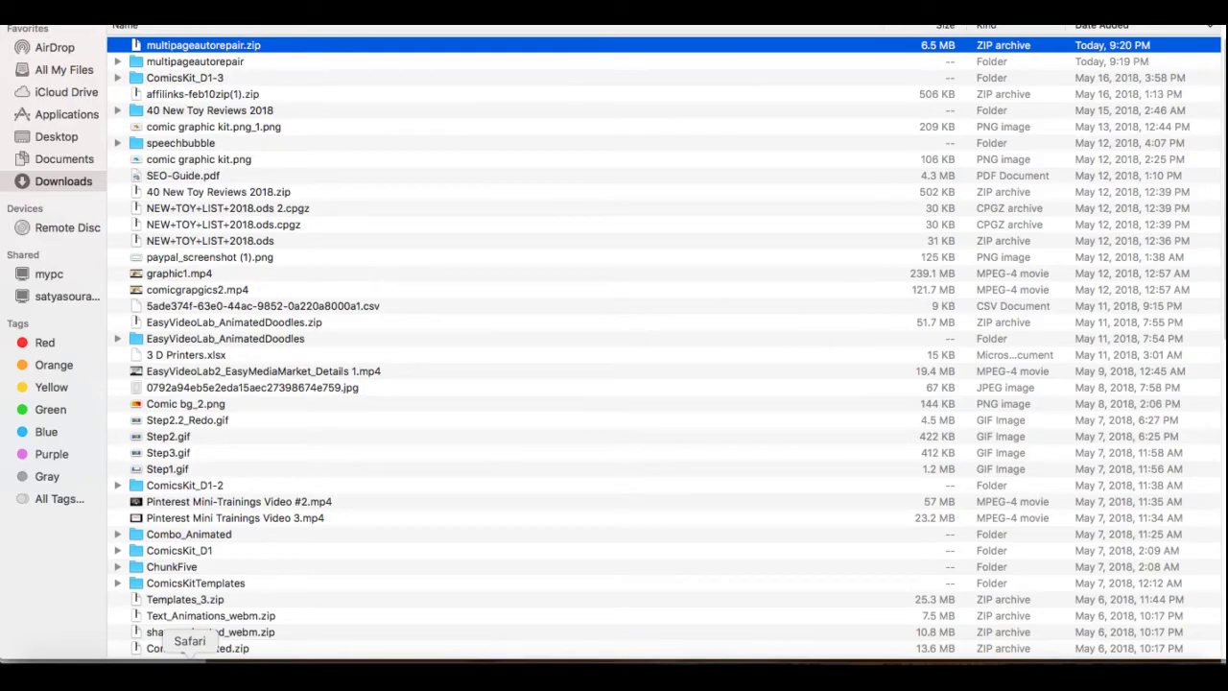
{"action": "left_click", "coordinate": [190, 660]}
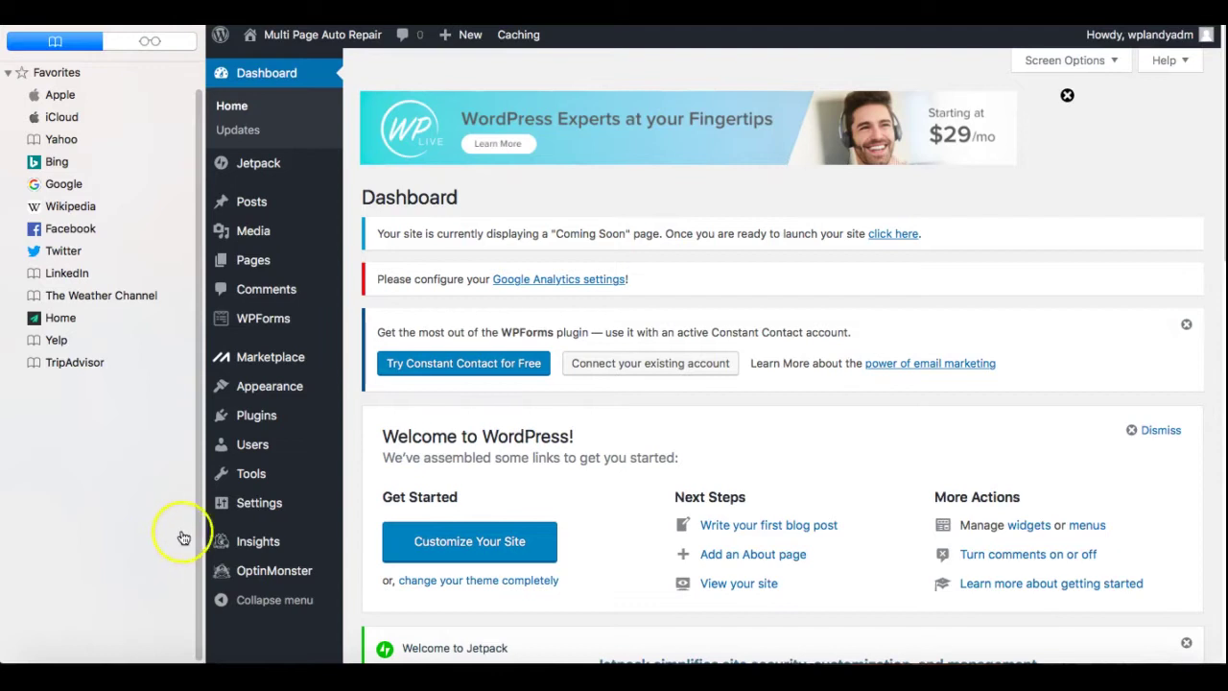
- Hide the browser's bookmarks sidebar and open the installed themes page of the WordPress site
{"action": "left_click_drag", "start_coordinate": [201, 518], "coordinate": [104, 523]}
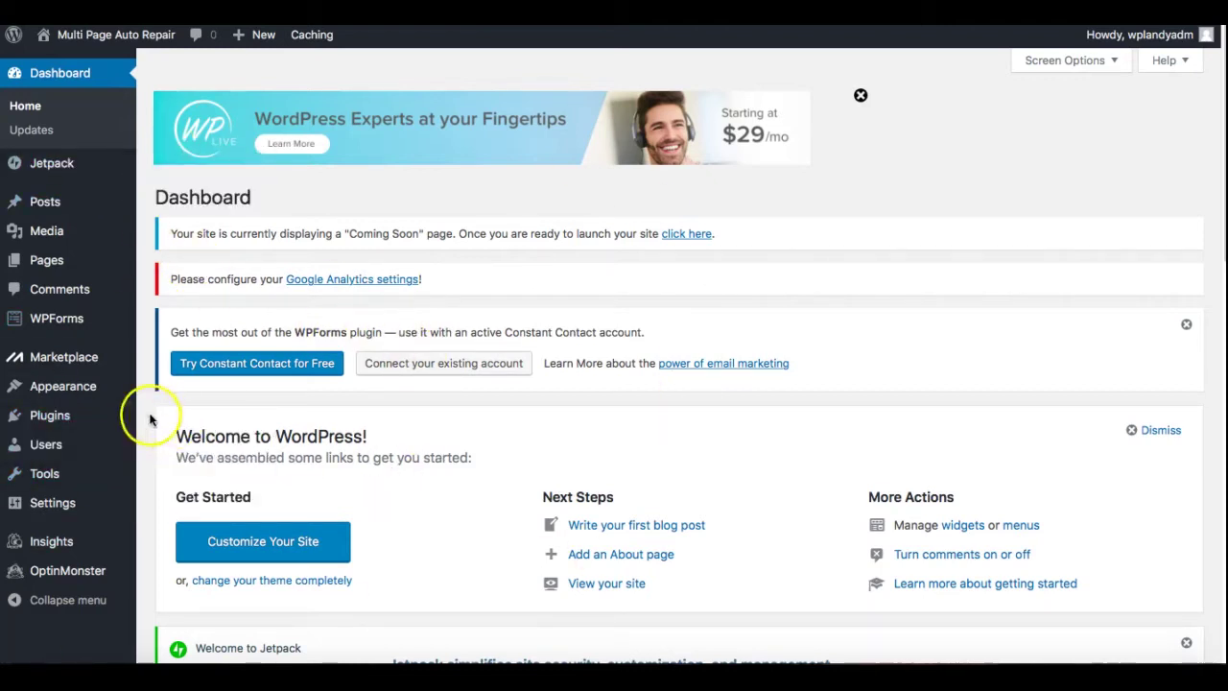
{"action": "mouse_move", "coordinate": [123, 411]}
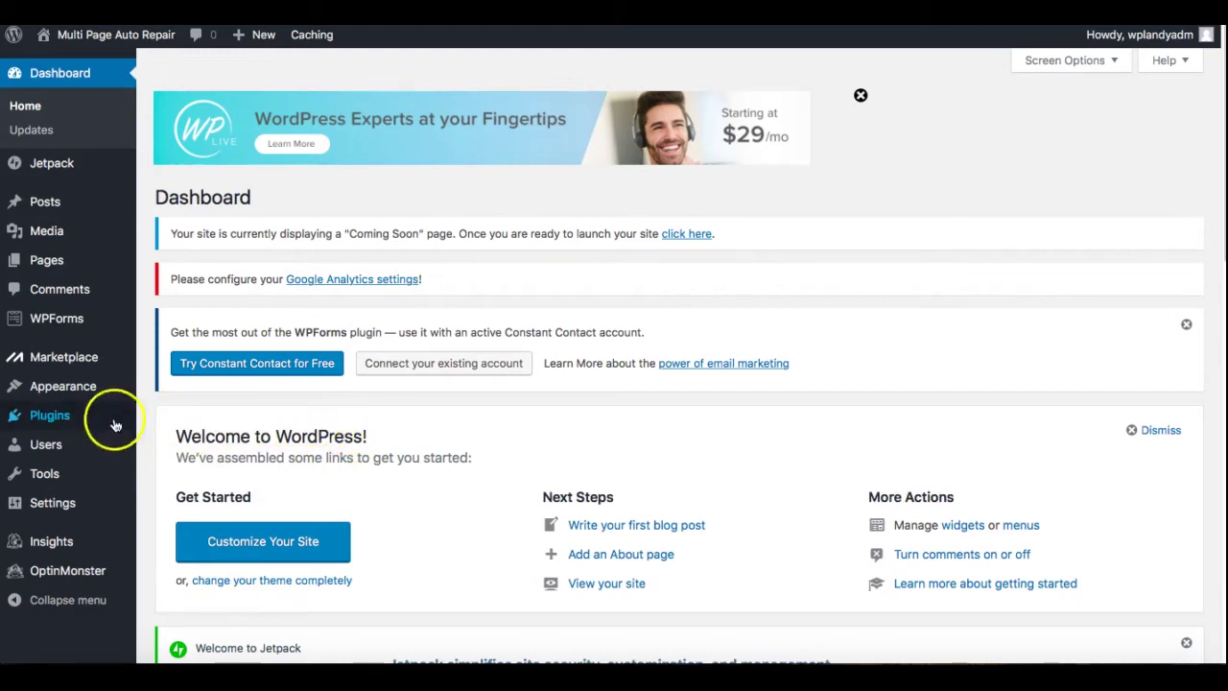
{"action": "mouse_move", "coordinate": [81, 393]}
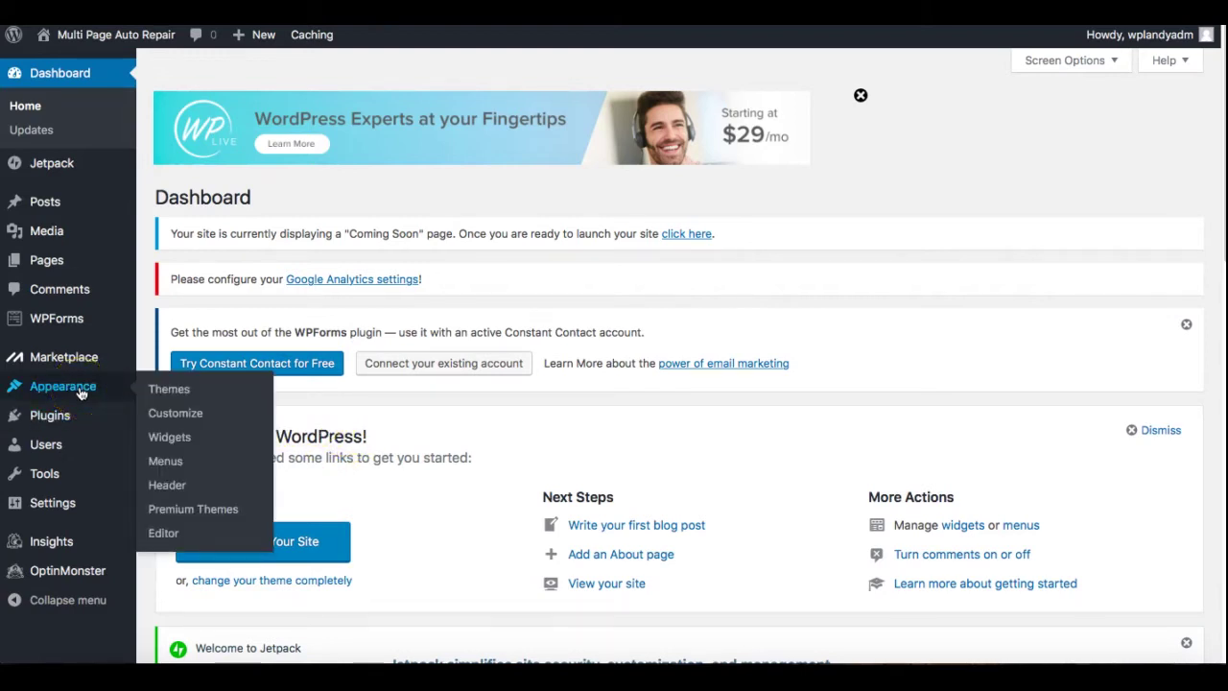
{"action": "left_click", "coordinate": [169, 389]}
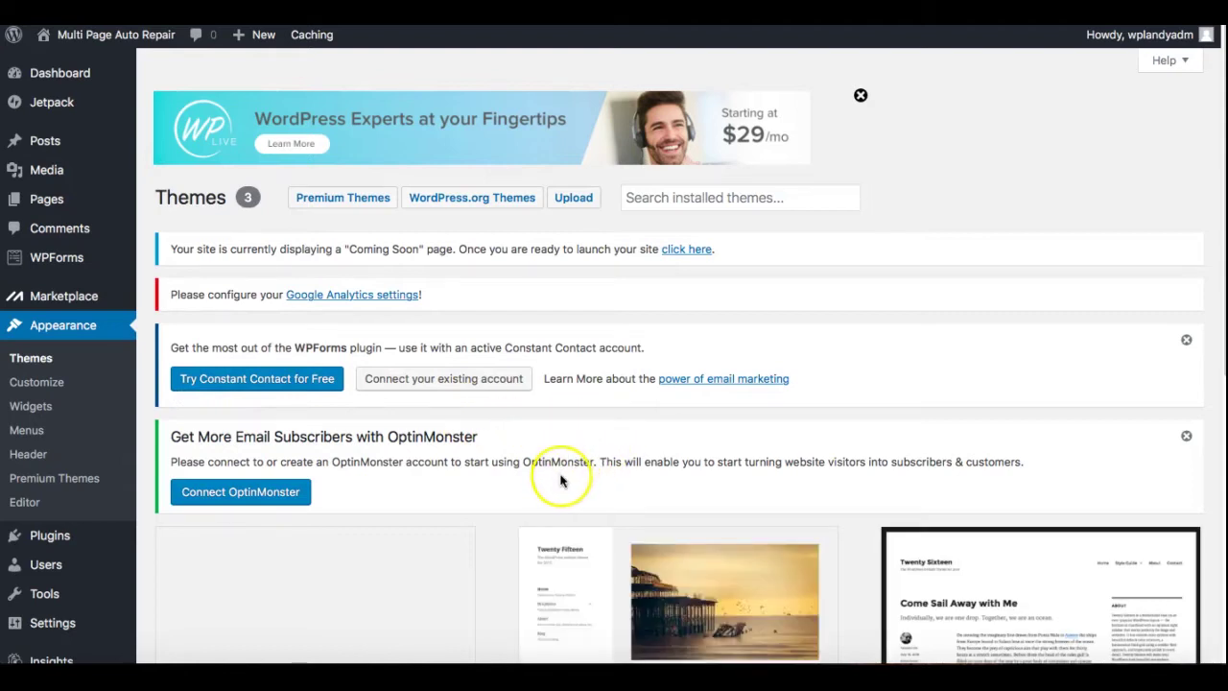
- Start adding a new theme and open the form for uploading a theme in .zip format
{"action": "scroll", "coordinate": [561, 479], "scroll_direction": "down", "scroll_amount": 3}
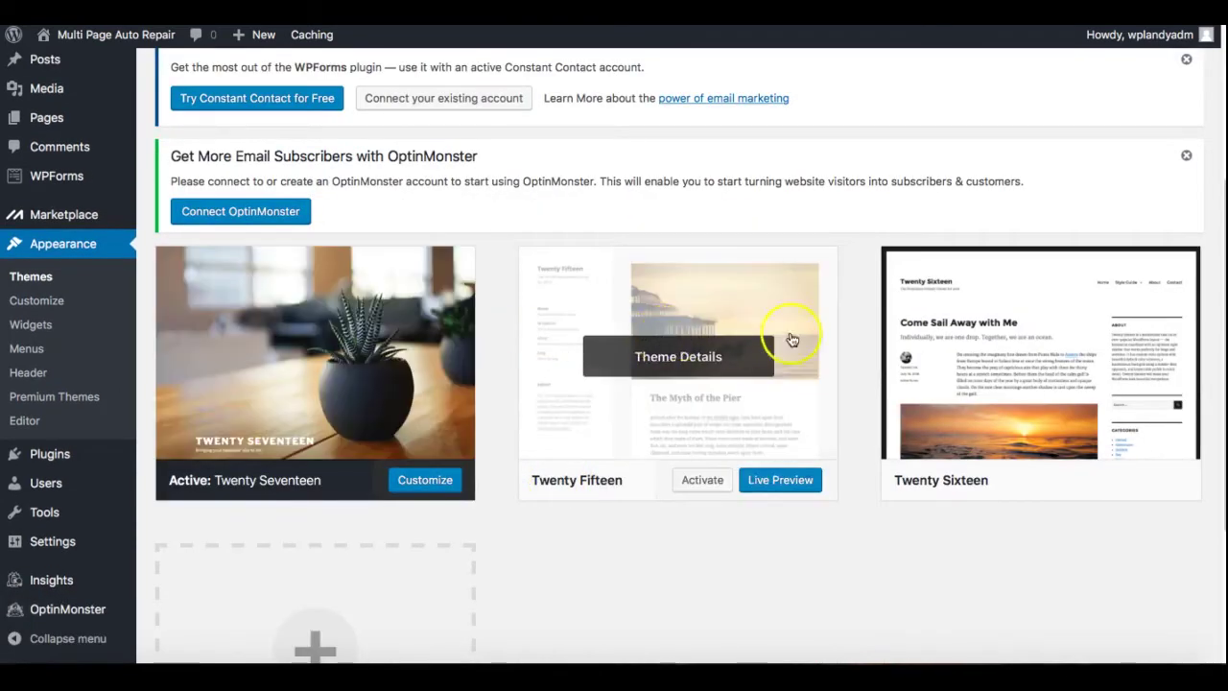
{"action": "scroll", "coordinate": [668, 499], "scroll_direction": "down", "scroll_amount": 3}
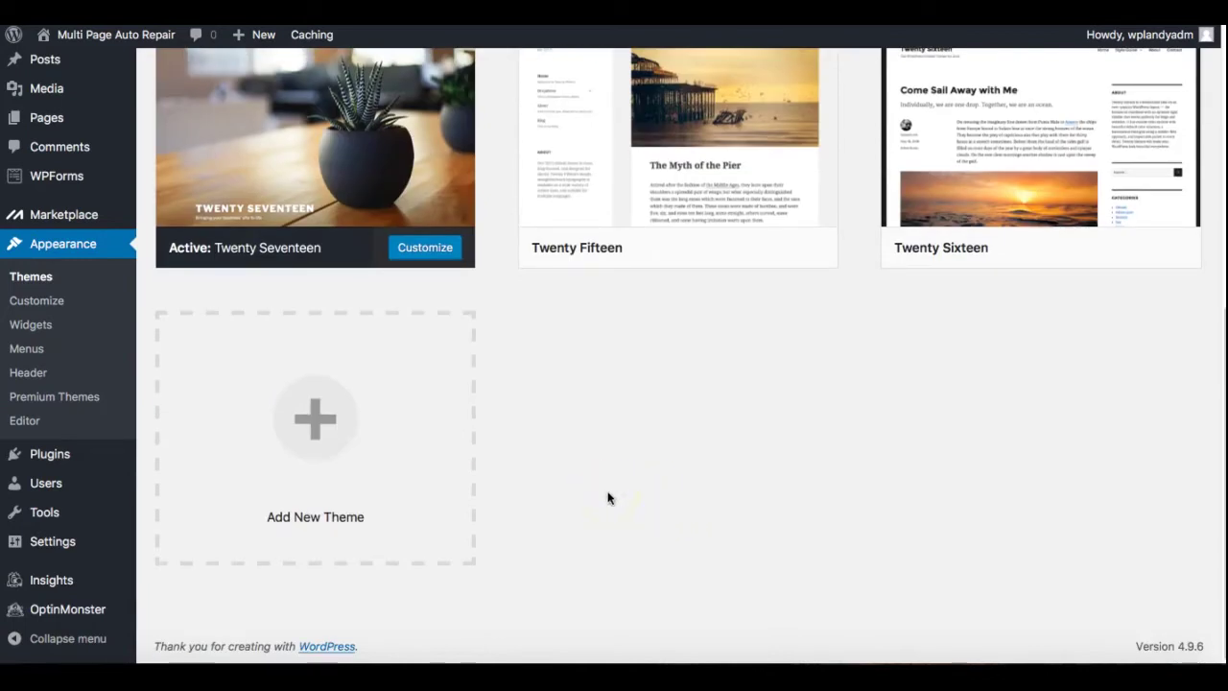
{"action": "left_click", "coordinate": [322, 434]}
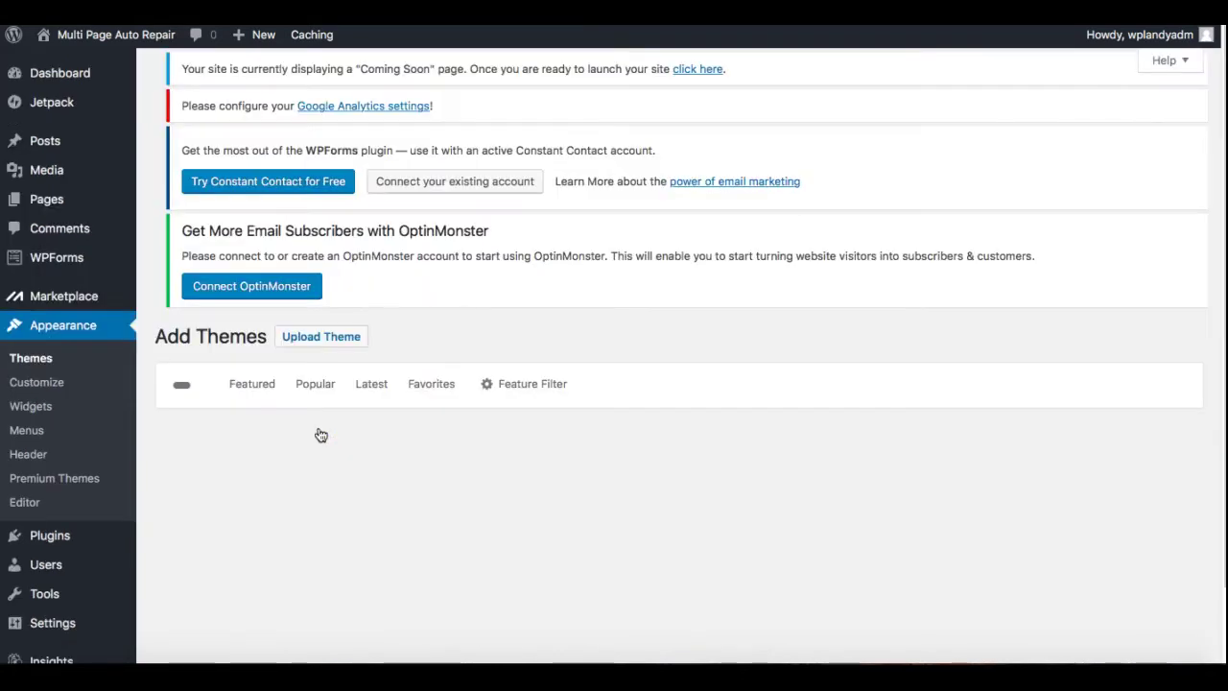
{"action": "left_click", "coordinate": [660, 435]}
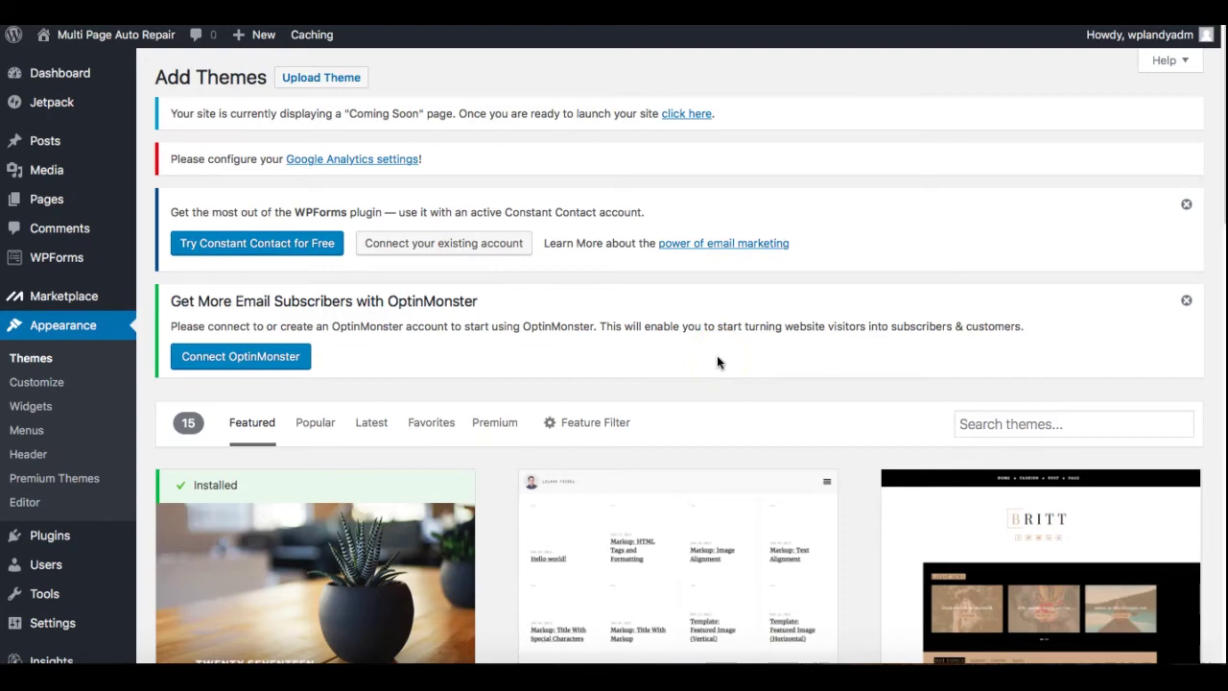
{"action": "scroll", "coordinate": [717, 361], "scroll_direction": "down", "scroll_amount": 6}
{"action": "scroll", "coordinate": [716, 361], "scroll_direction": "up", "scroll_amount": 6}
{"action": "left_click", "coordinate": [323, 81]}
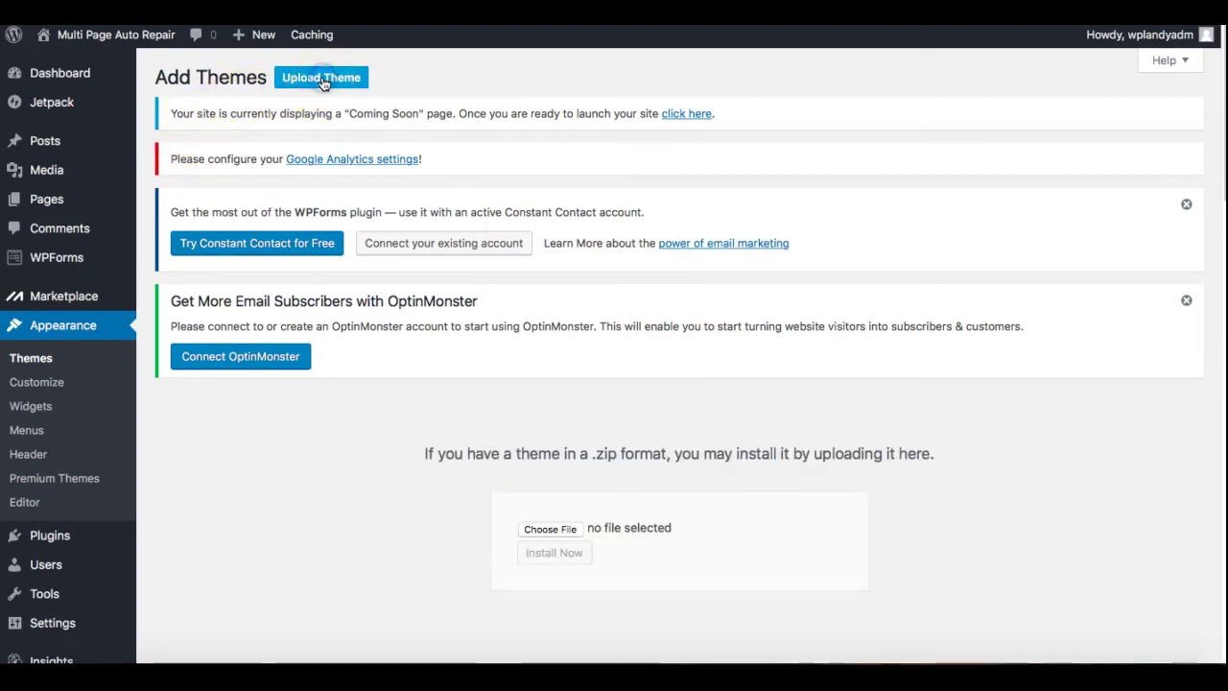
- Install the theme from multipageautorepair.zip in the Downloads folder and activate it
{"action": "left_click", "coordinate": [559, 529]}
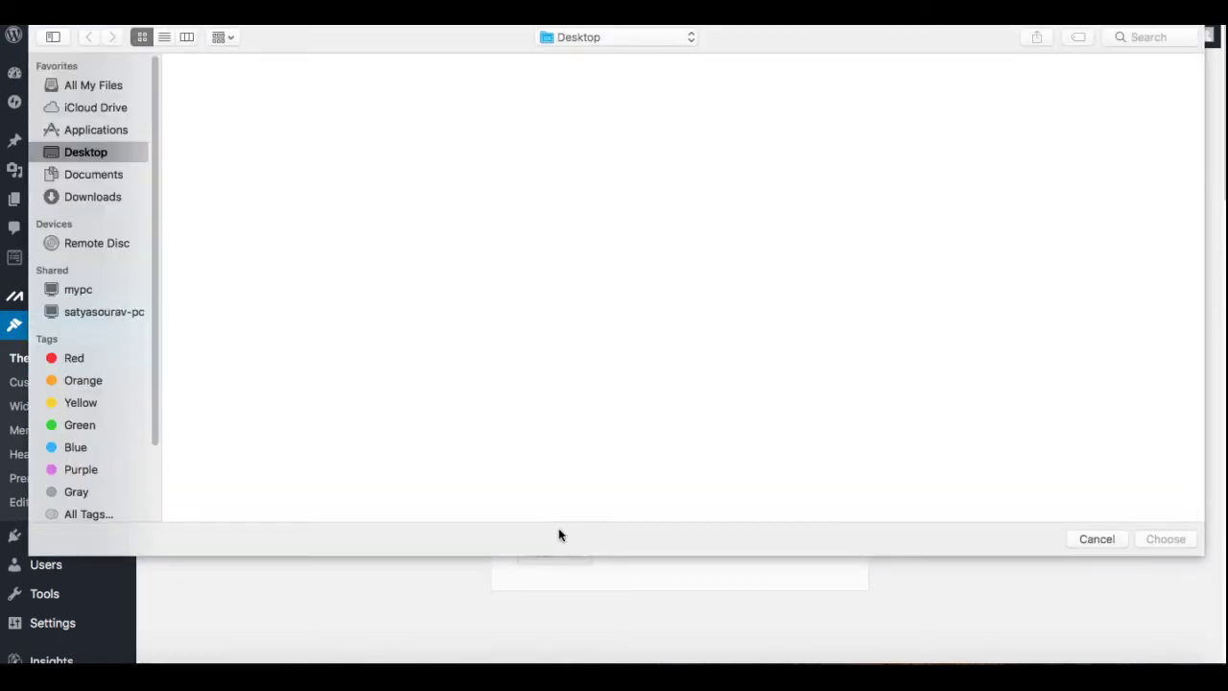
{"action": "left_click", "coordinate": [113, 196]}
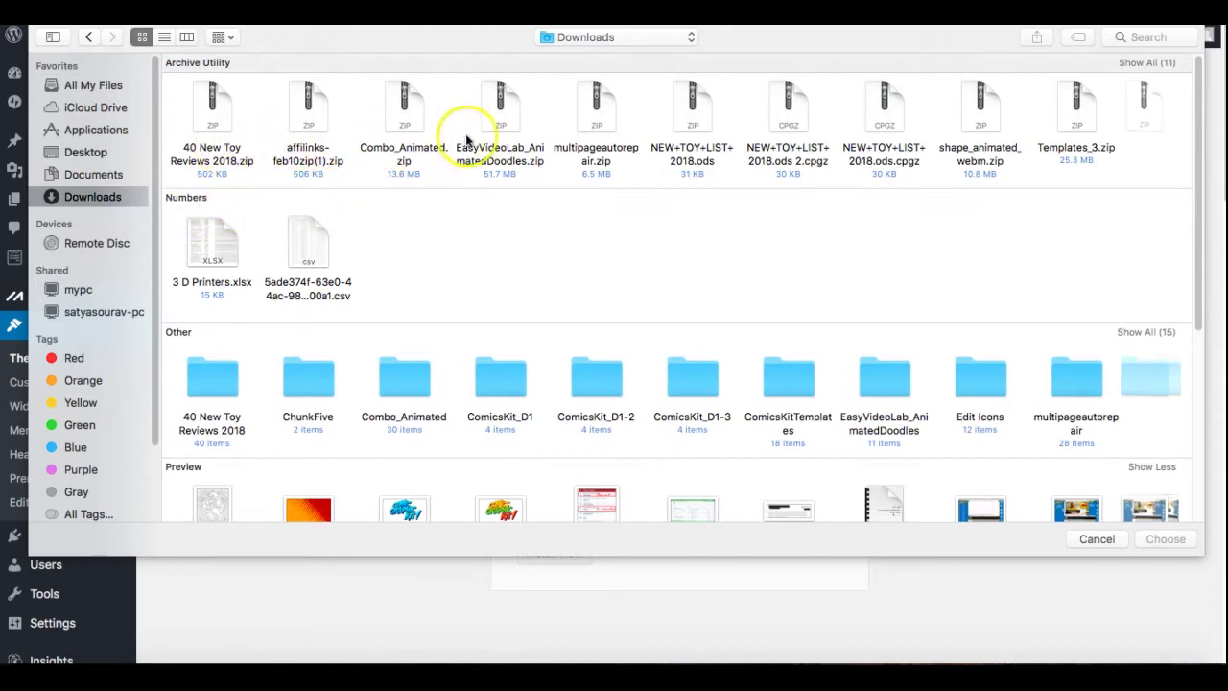
{"action": "left_click", "coordinate": [594, 121]}
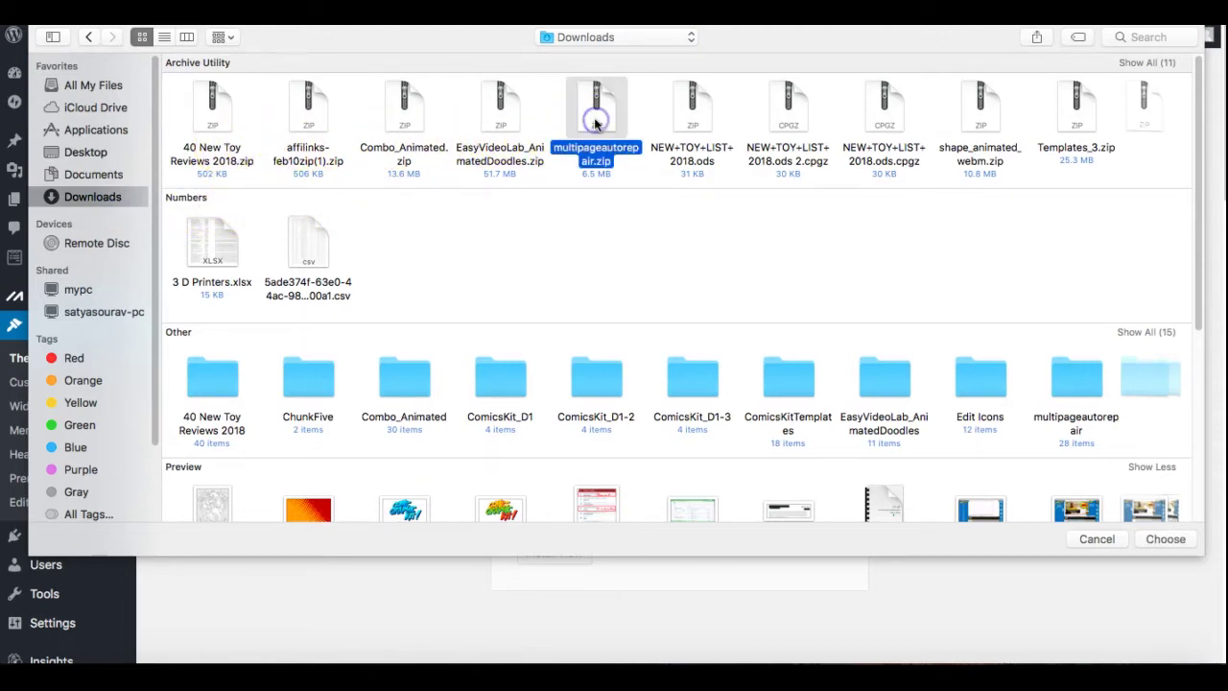
{"action": "left_click", "coordinate": [1179, 542]}
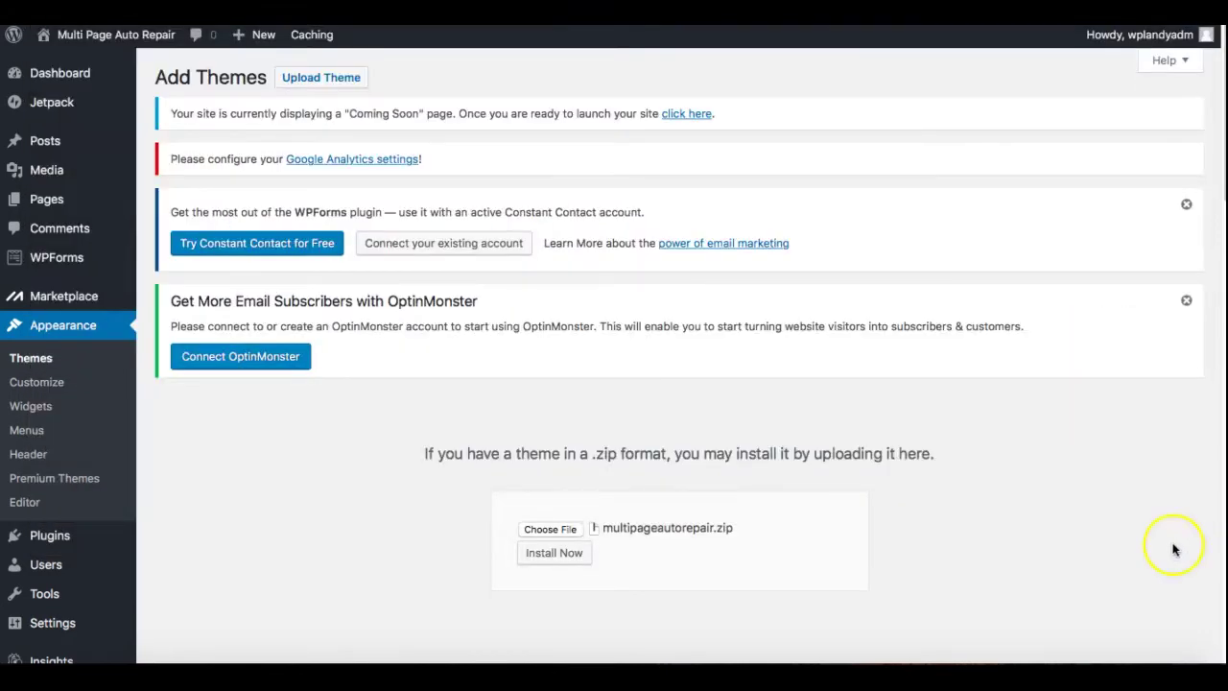
{"action": "left_click", "coordinate": [555, 555]}
{"action": "left_click", "coordinate": [554, 554]}
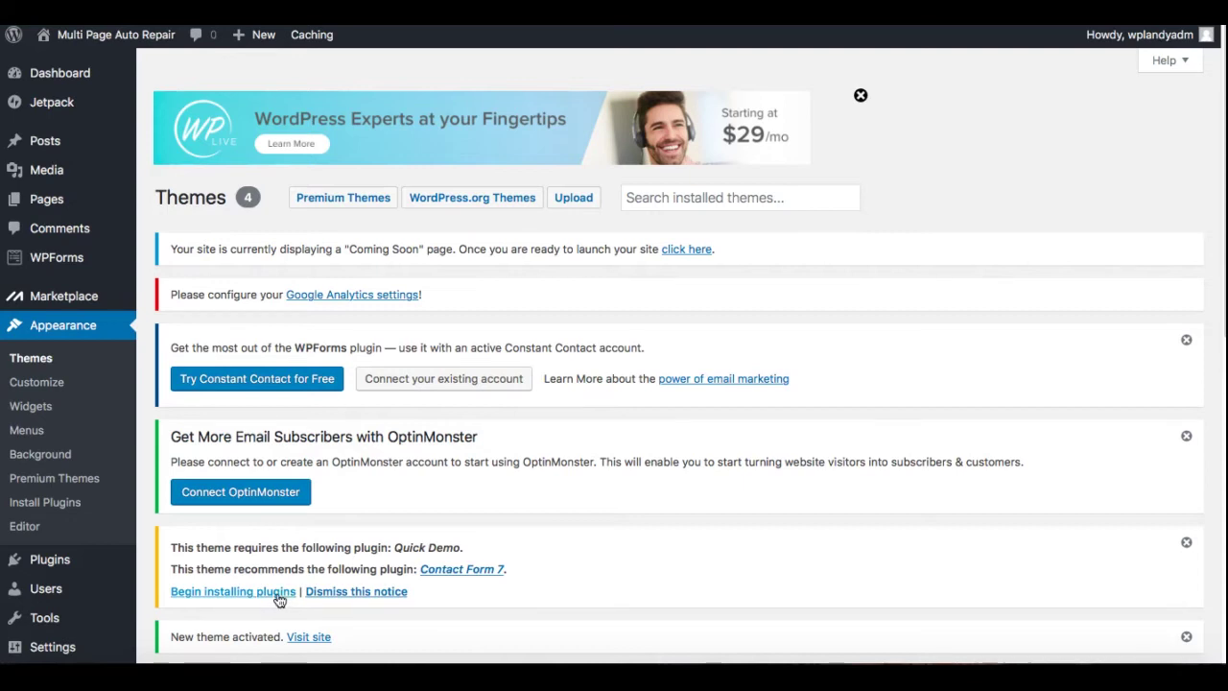
- Dismiss the OptinMonster and WPForms notices and begin installing the plugins that the theme requires
{"action": "left_click", "coordinate": [1185, 435]}
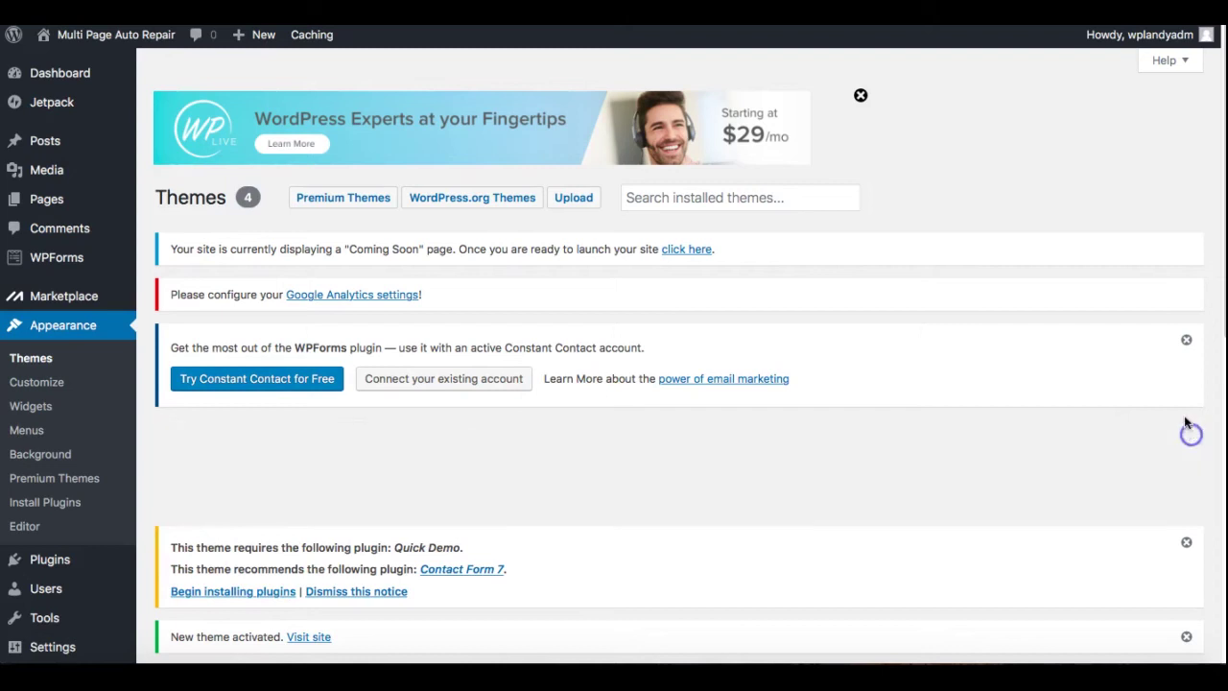
{"action": "left_click", "coordinate": [1185, 339]}
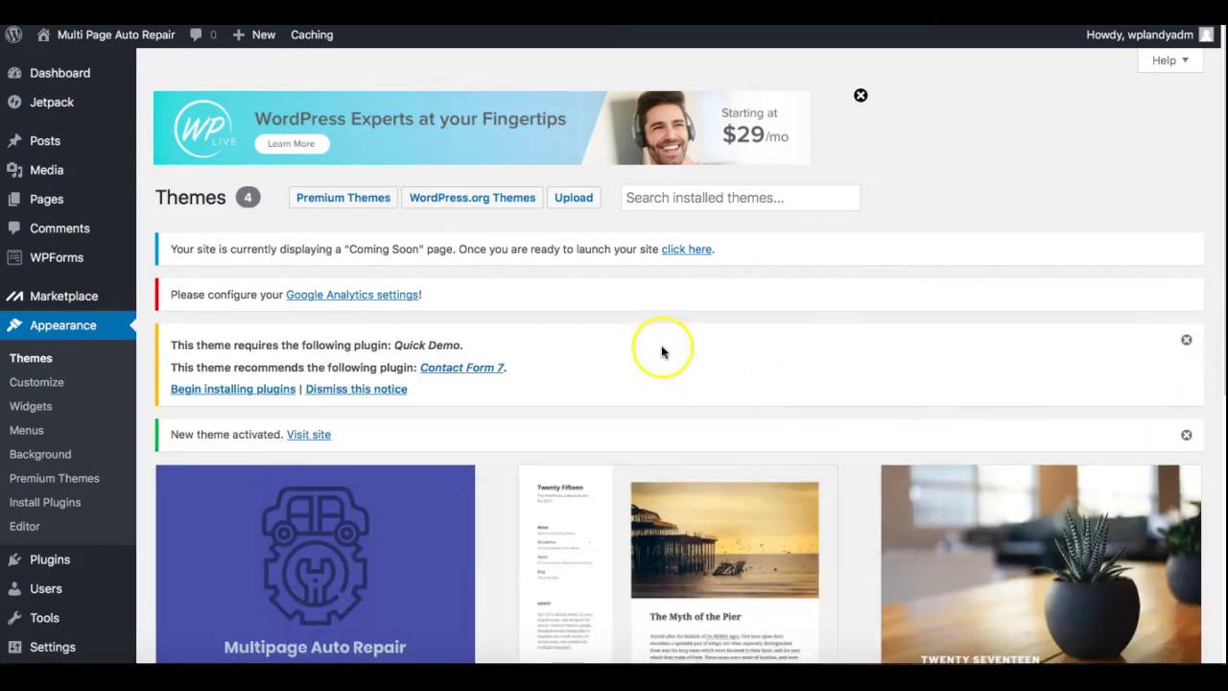
{"action": "left_click", "coordinate": [227, 389]}
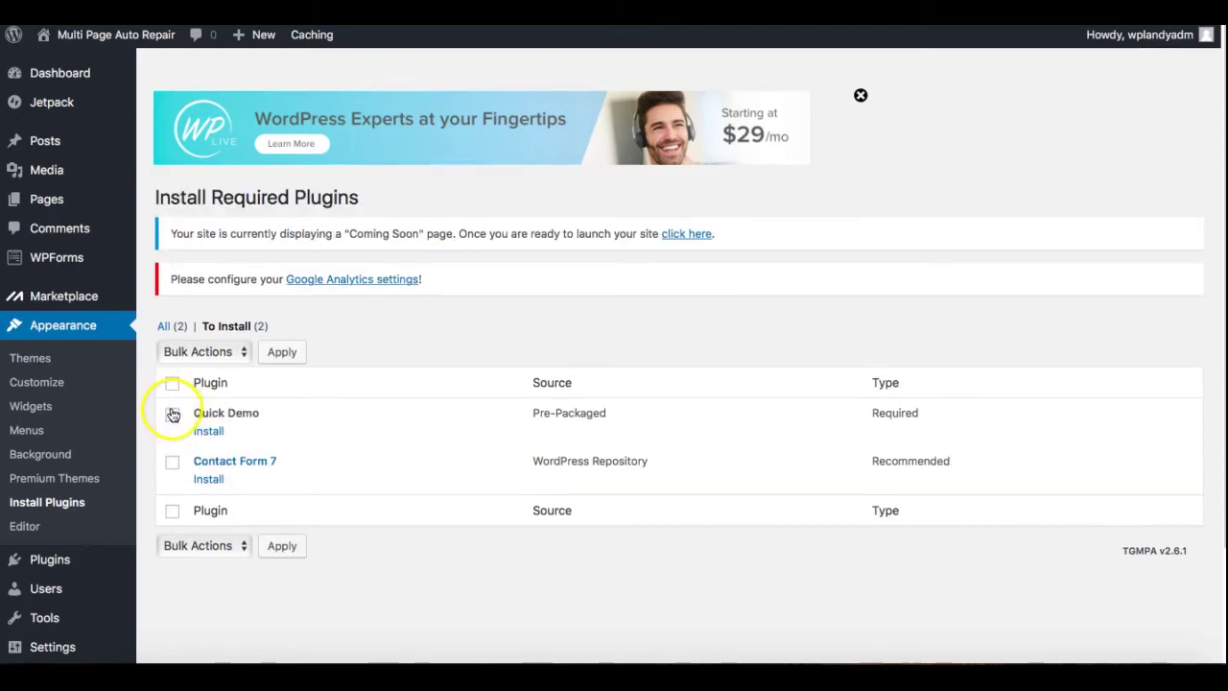
- Install the Quick Demo and Contact Form 7 plugins together with a bulk action
{"action": "left_click", "coordinate": [173, 414]}
{"action": "left_click", "coordinate": [173, 464]}
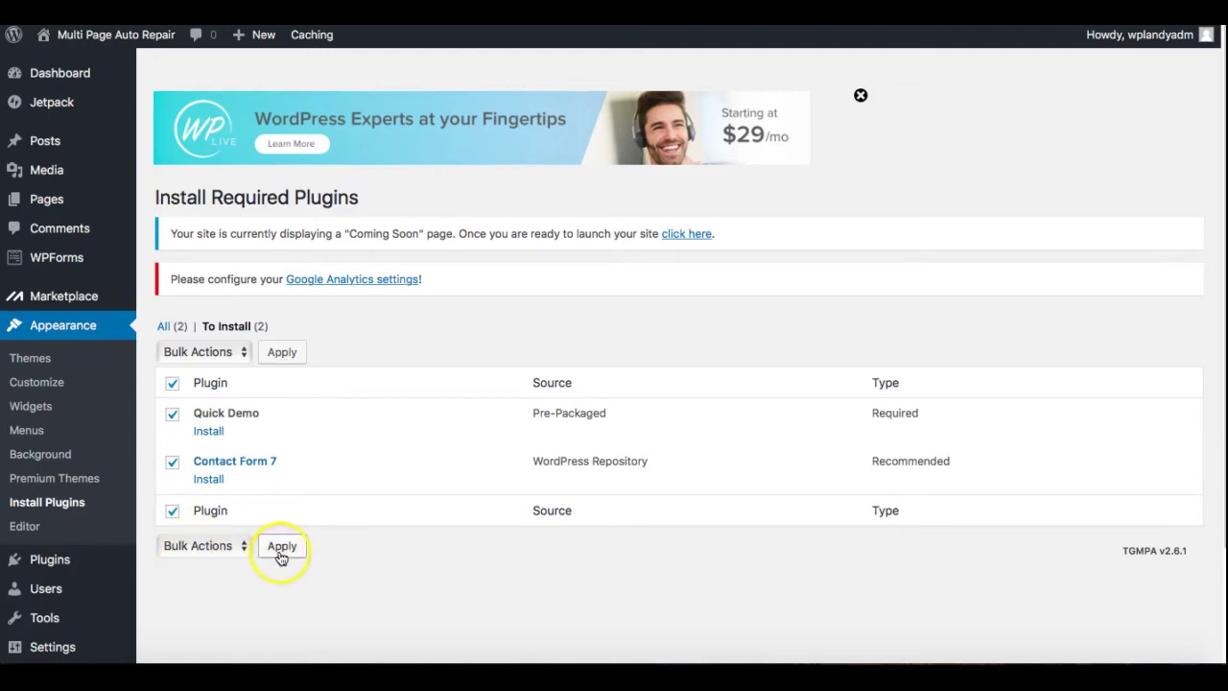
{"action": "left_click", "coordinate": [240, 546]}
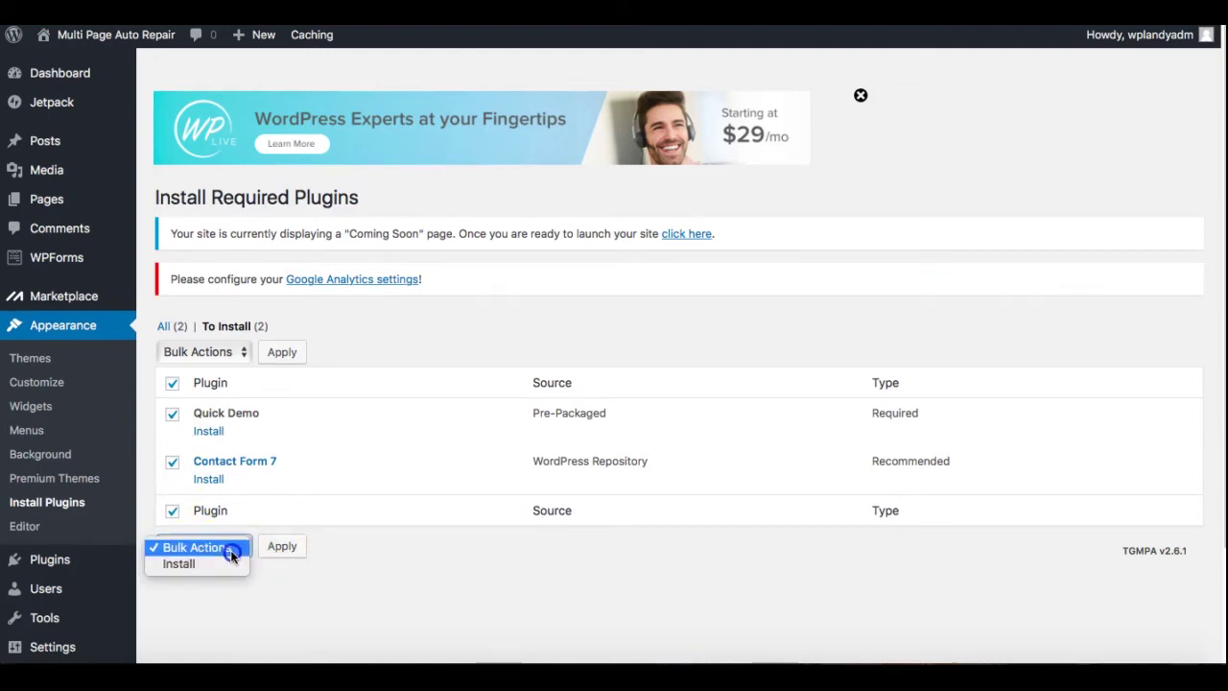
{"action": "left_click", "coordinate": [221, 564]}
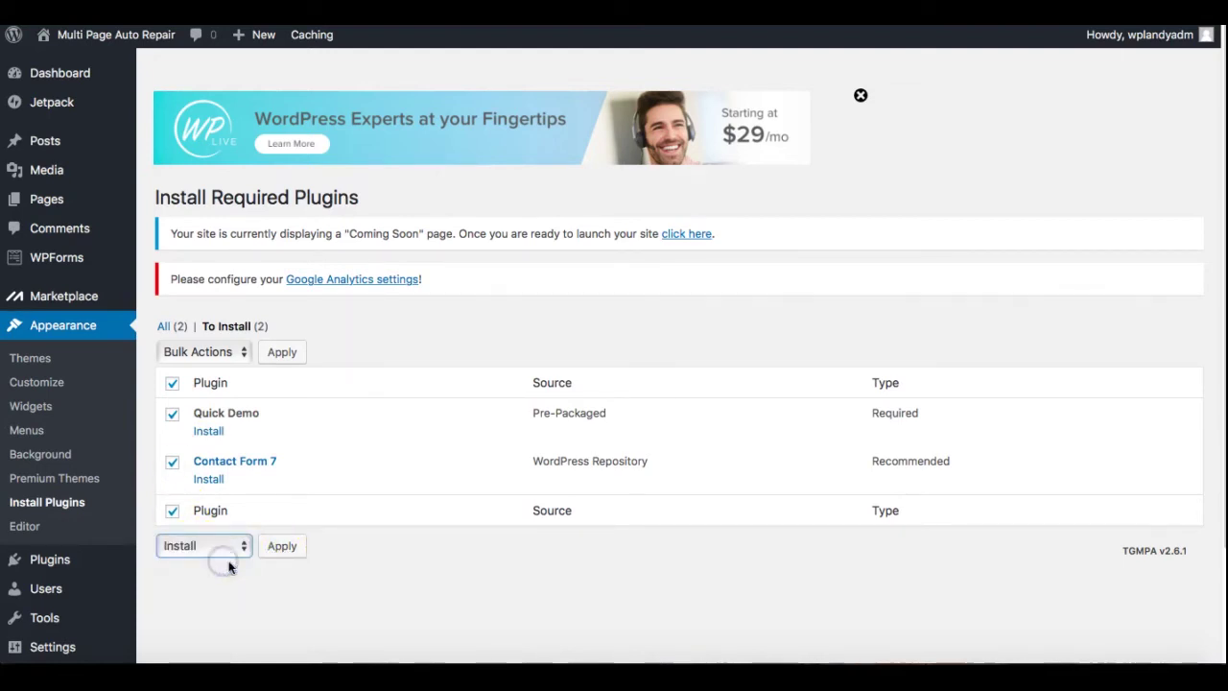
{"action": "left_click", "coordinate": [279, 548]}
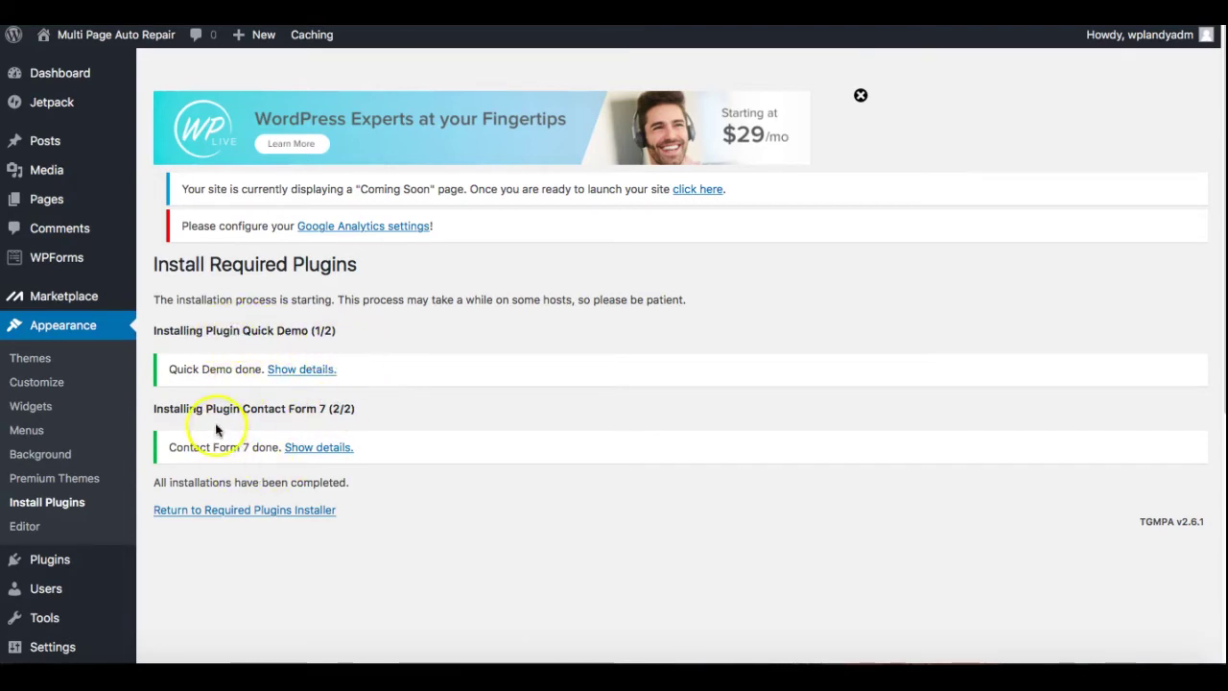
{"action": "left_click_drag", "start_coordinate": [170, 487], "coordinate": [342, 474]}
{"action": "left_click", "coordinate": [382, 479]}
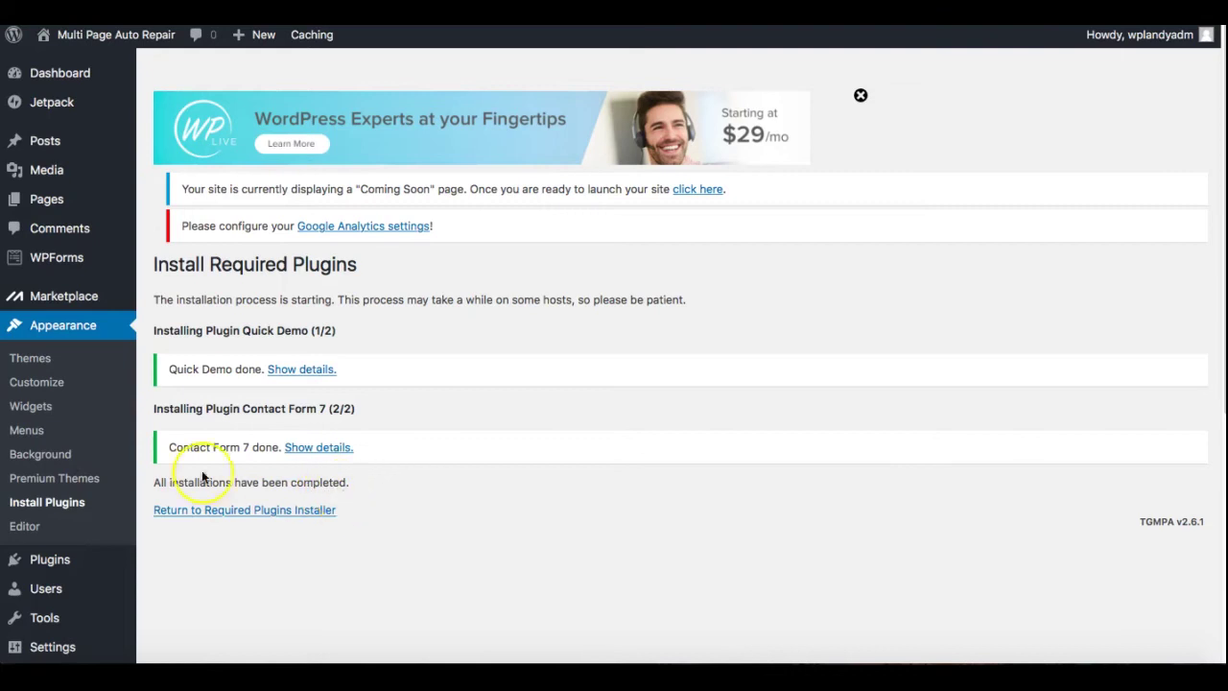
- Return to the themes page and bulk activate the Quick Demo and Contact Form 7 plugins
{"action": "left_click", "coordinate": [53, 370]}
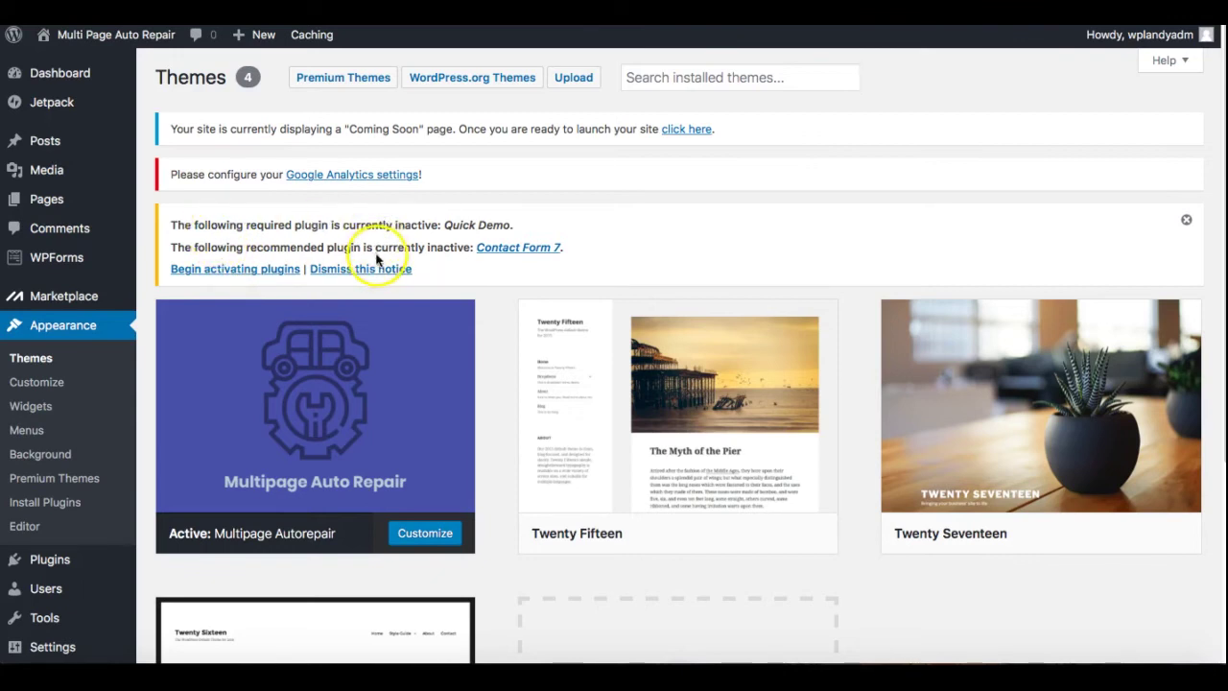
{"action": "left_click", "coordinate": [235, 276]}
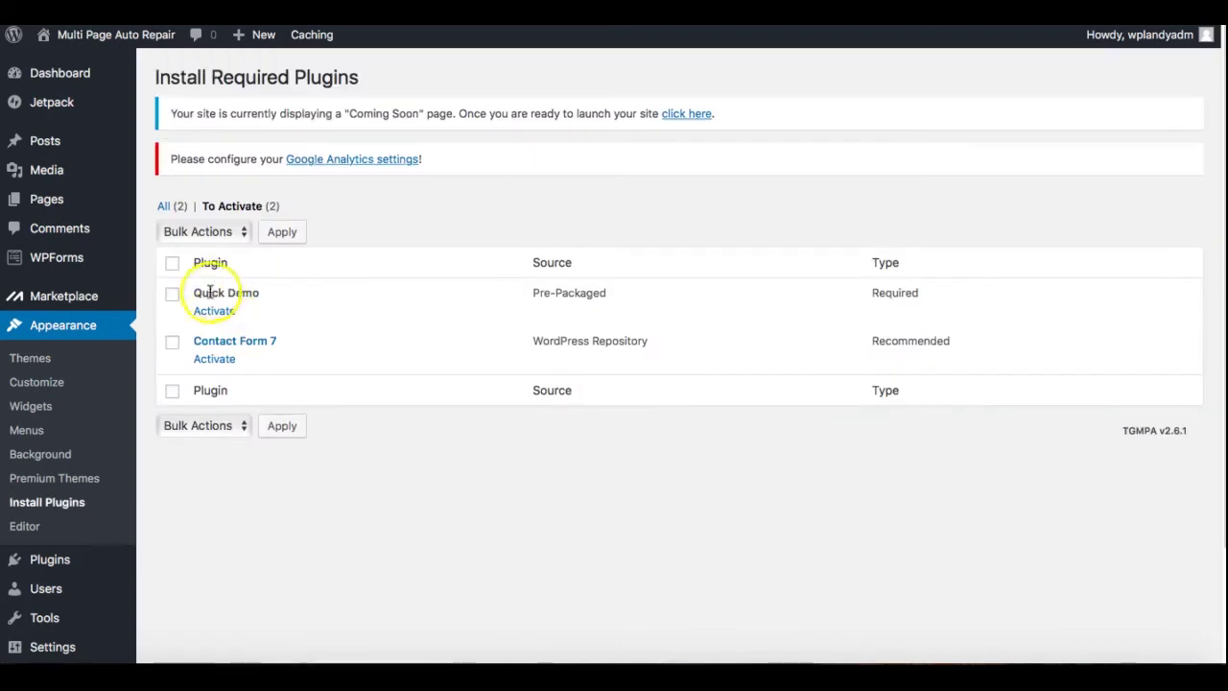
{"action": "left_click", "coordinate": [173, 295]}
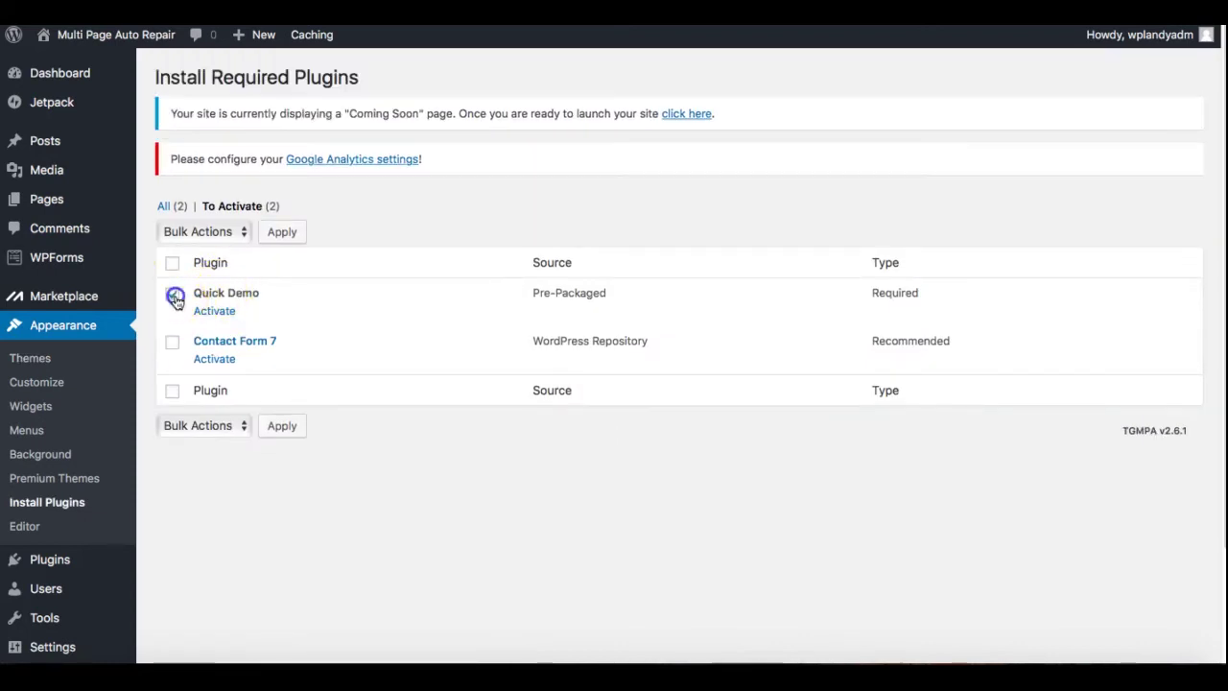
{"action": "left_click", "coordinate": [174, 344]}
{"action": "left_click", "coordinate": [192, 426]}
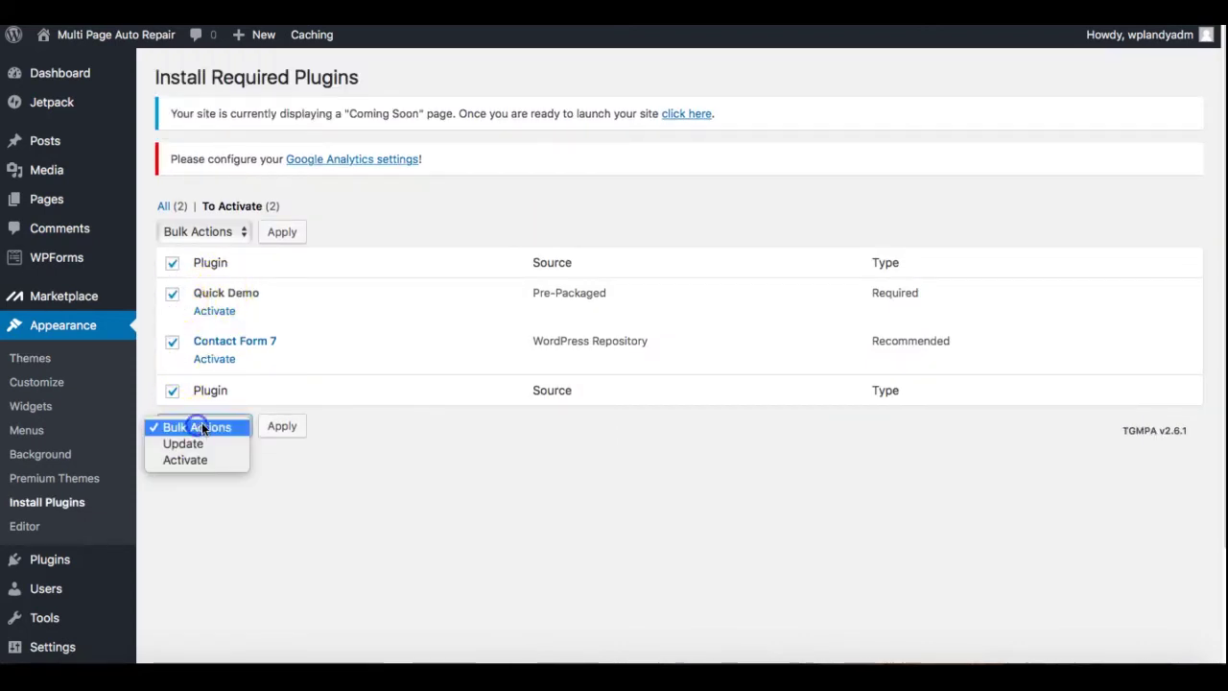
{"action": "left_click", "coordinate": [188, 460]}
{"action": "left_click", "coordinate": [282, 428]}
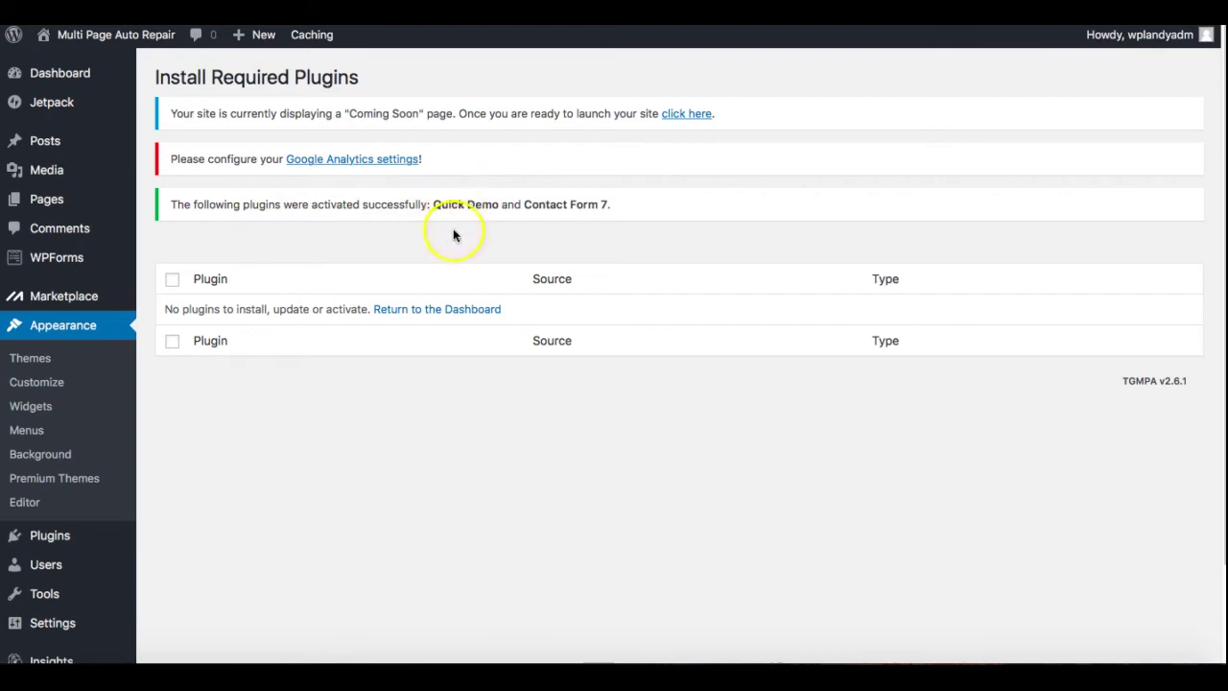
- Open the Quick Install page of the theme options, keeping both Contents and Settings selected for Demo Install
{"action": "left_click", "coordinate": [48, 366]}
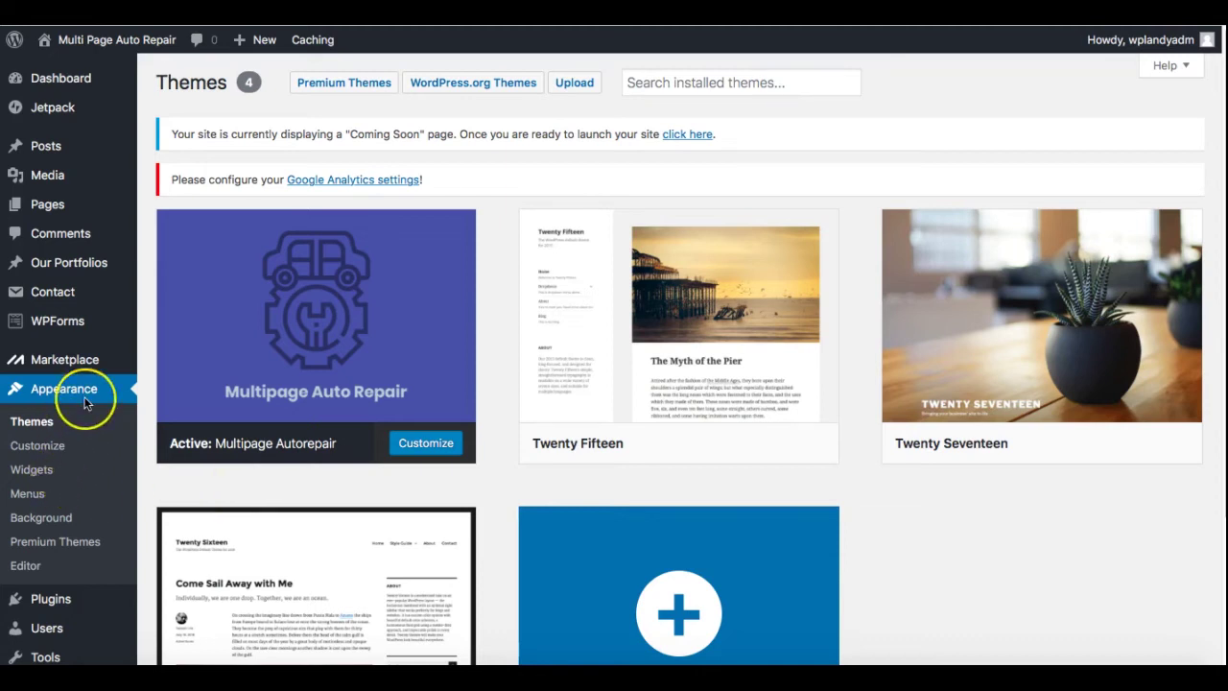
{"action": "scroll", "coordinate": [85, 405], "scroll_direction": "down", "scroll_amount": 4}
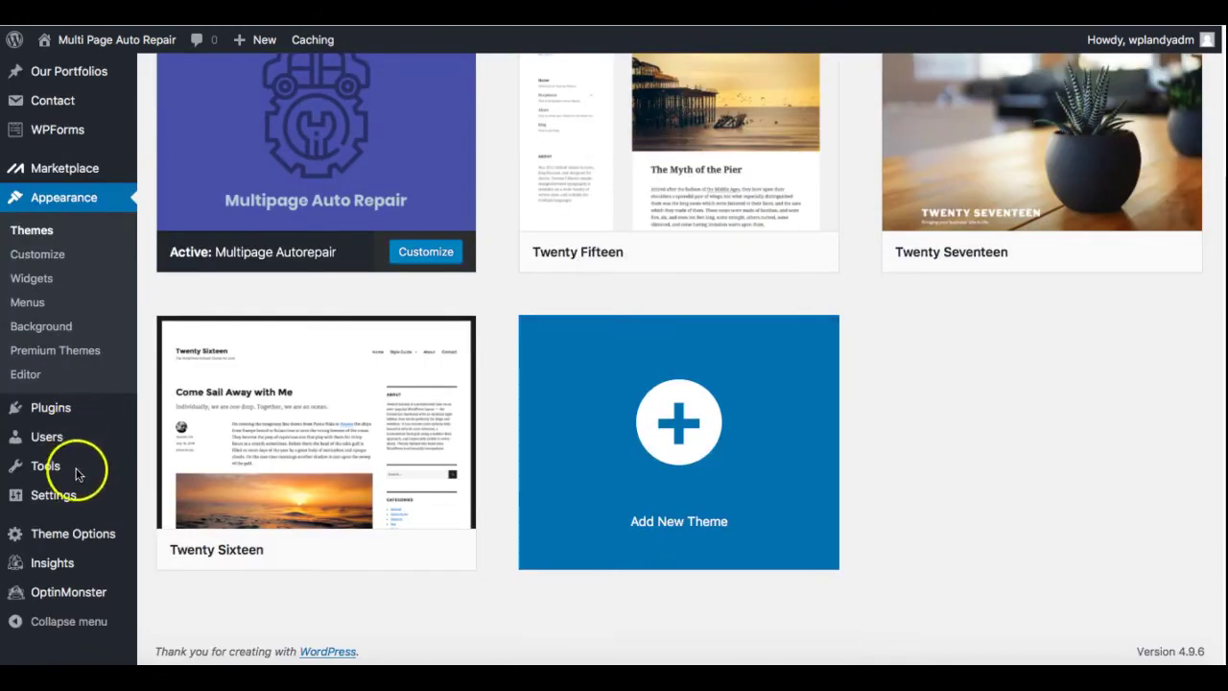
{"action": "mouse_move", "coordinate": [63, 537]}
{"action": "left_click", "coordinate": [69, 542]}
{"action": "left_click", "coordinate": [178, 571]}
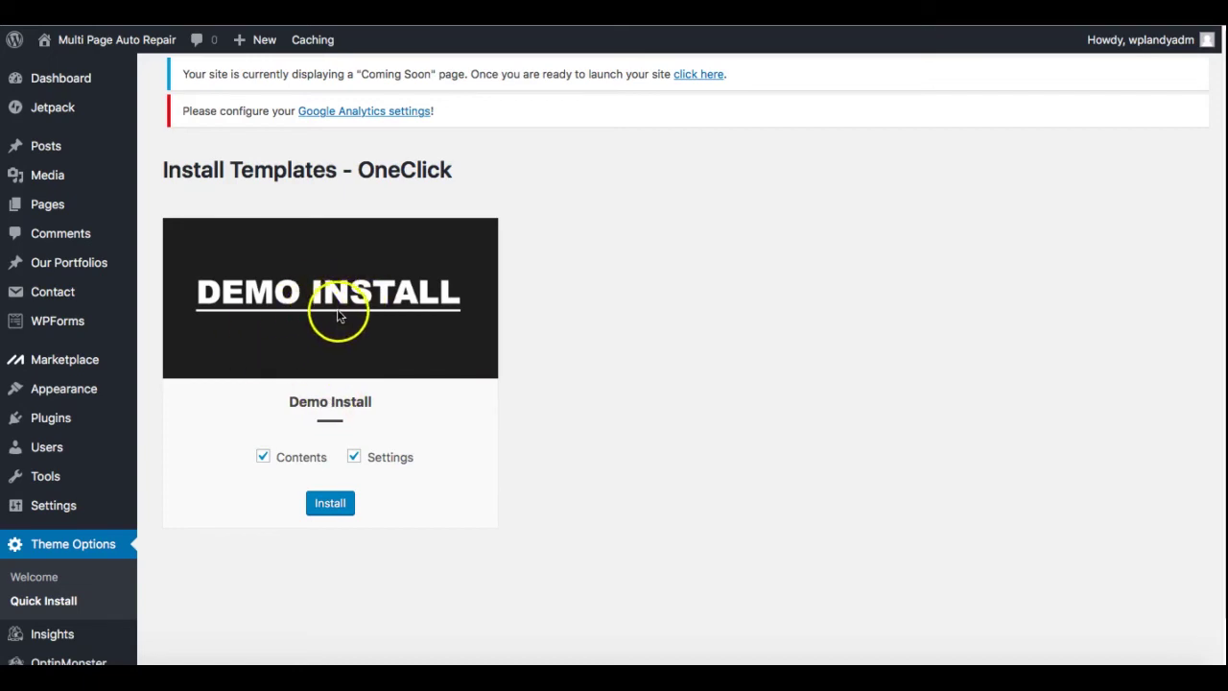
{"action": "left_click", "coordinate": [262, 457]}
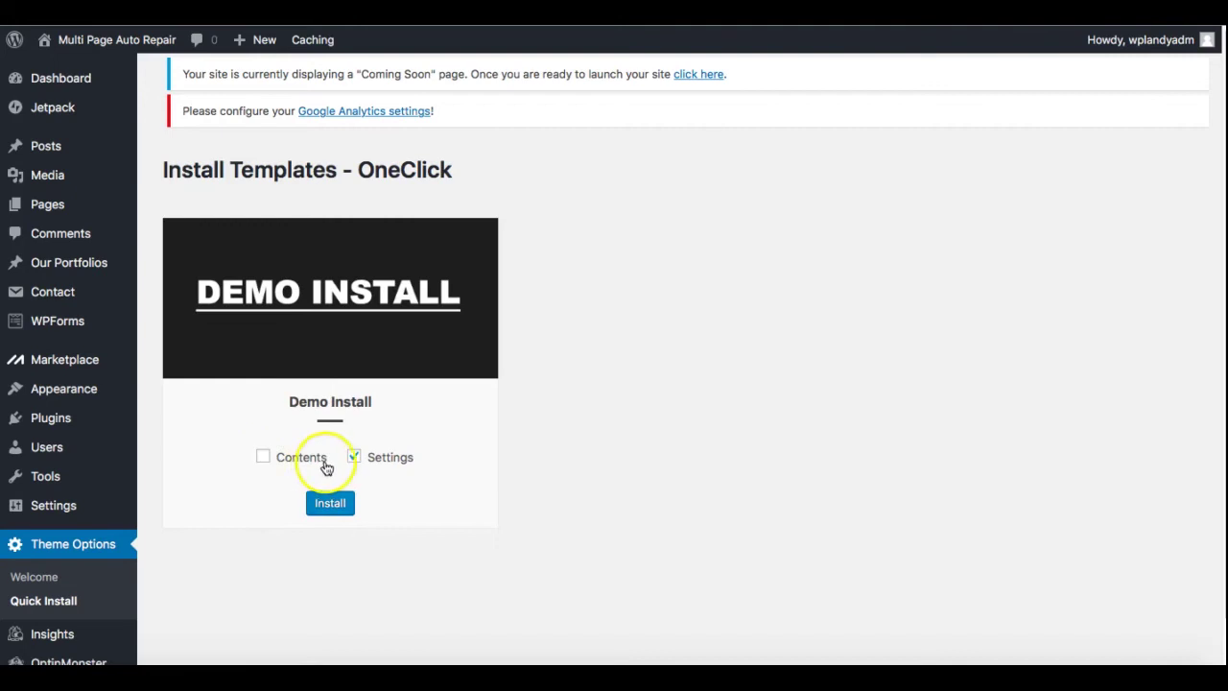
{"action": "left_click", "coordinate": [264, 457]}
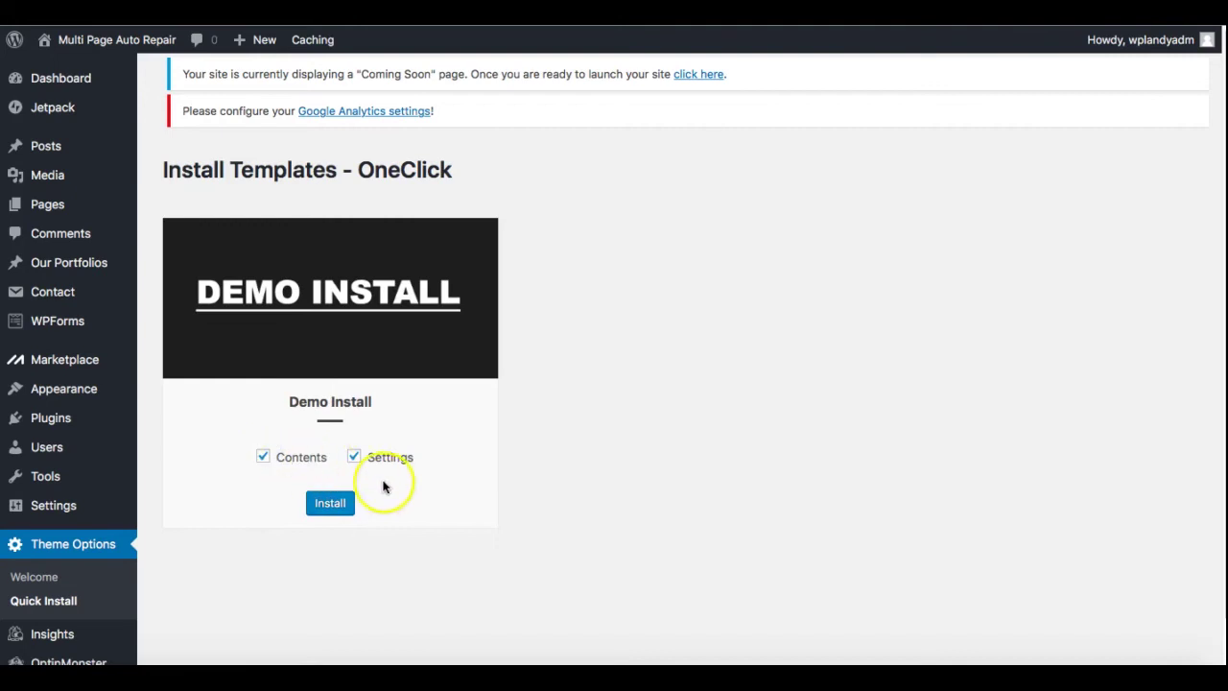
- Install the demo Contents and Settings, confirming the dummy content import and dismissing the notice about replacing linked images and videos
{"action": "left_click", "coordinate": [330, 503]}
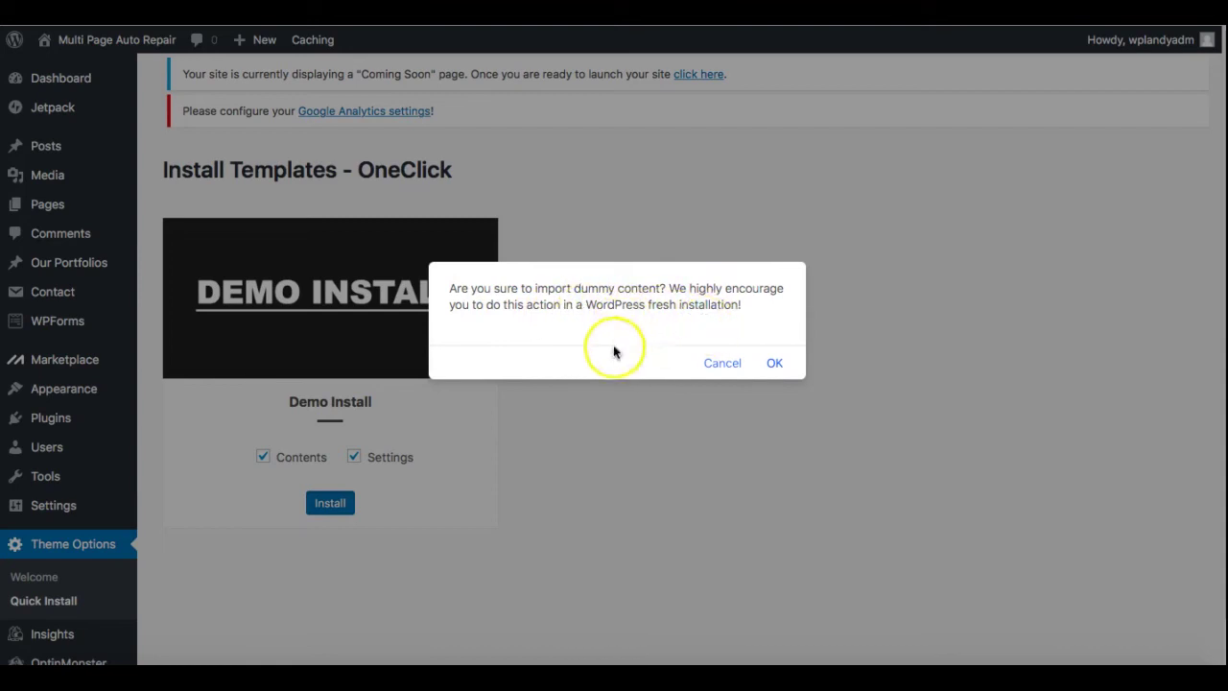
{"action": "left_click", "coordinate": [771, 374]}
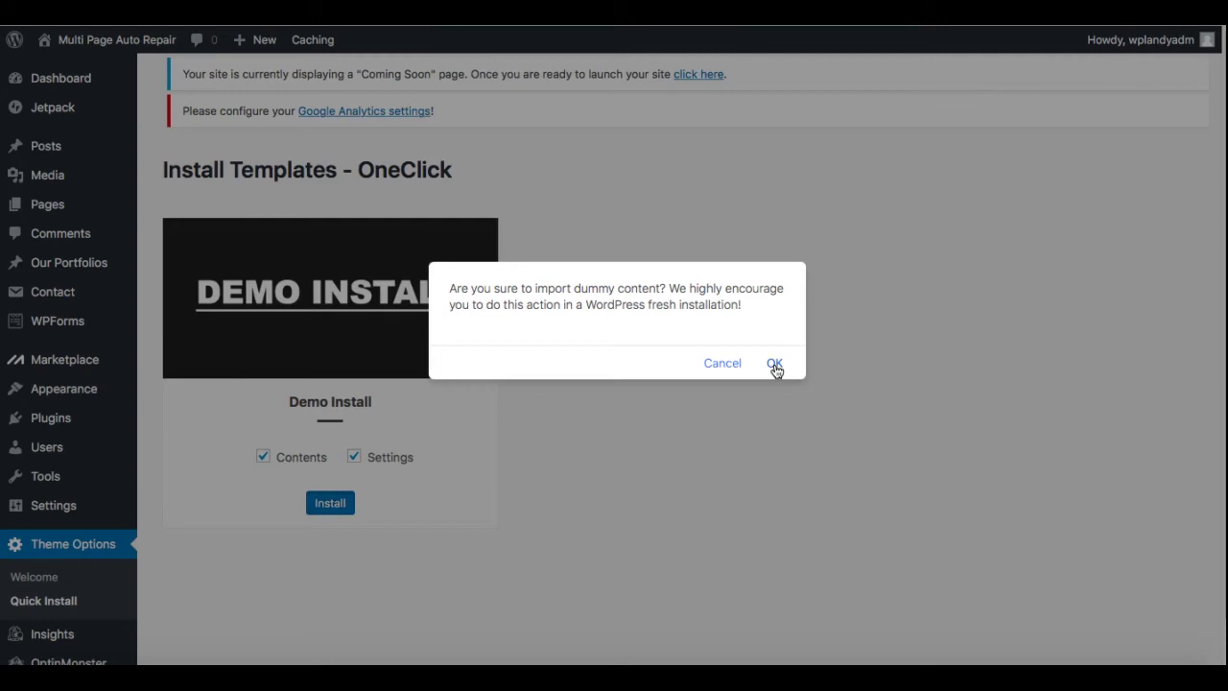
{"action": "left_click", "coordinate": [775, 366]}
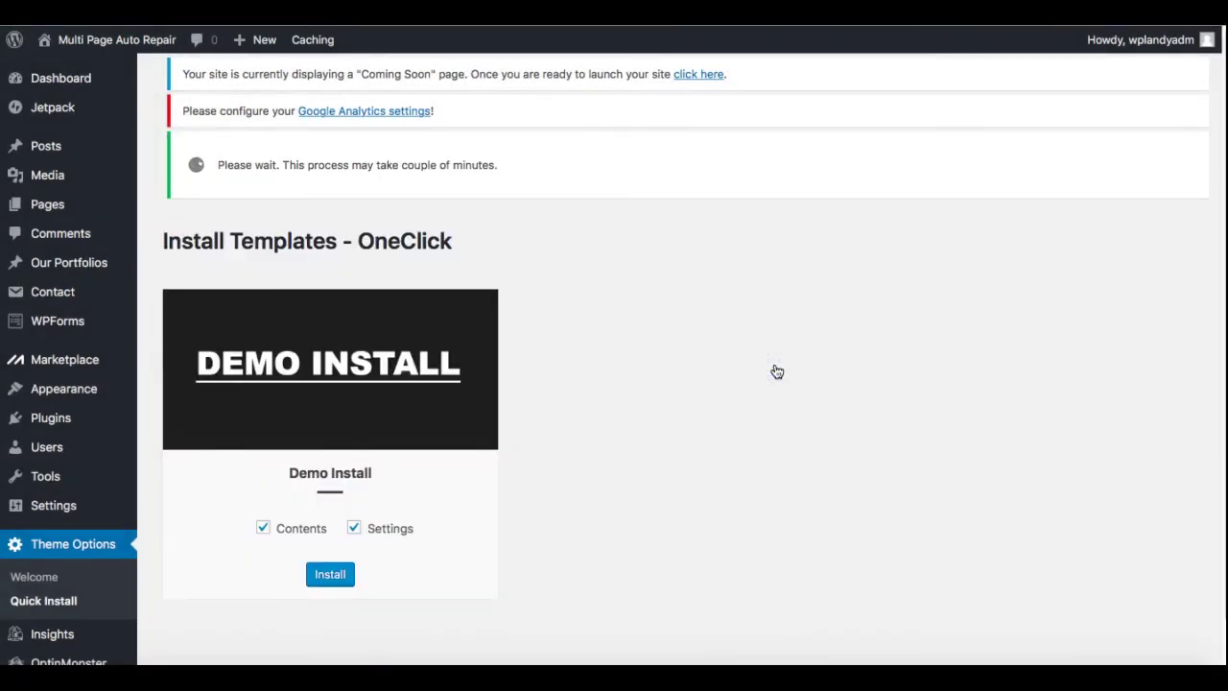
{"action": "left_click", "coordinate": [759, 391]}
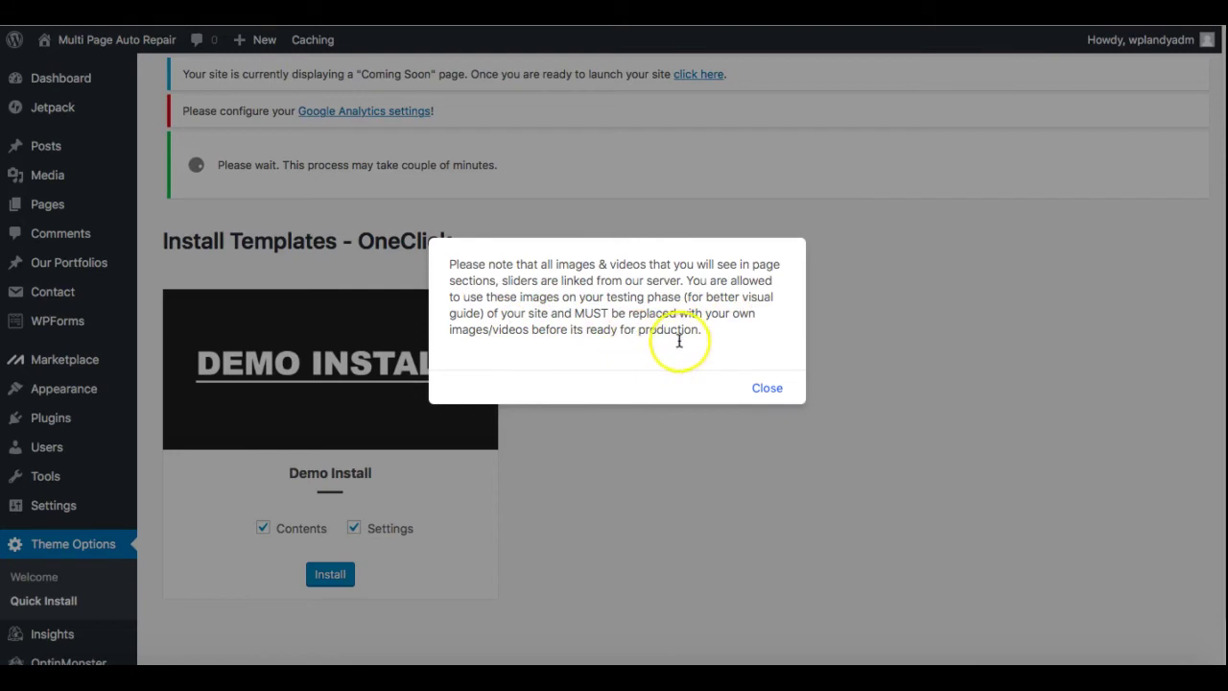
{"action": "left_click", "coordinate": [767, 390]}
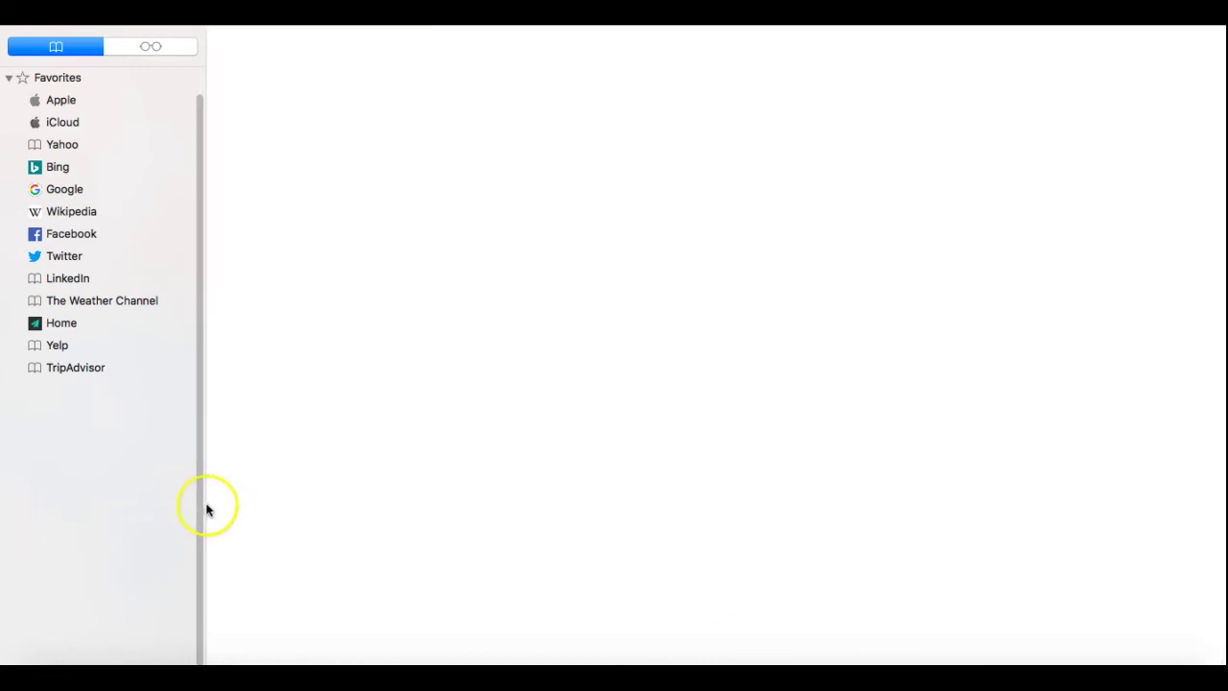
- Open the site's home page and review its sections from the quote form to the map and call-back form
{"action": "left_click", "coordinate": [206, 509]}
{"action": "left_click_drag", "start_coordinate": [206, 508], "coordinate": [106, 477]}
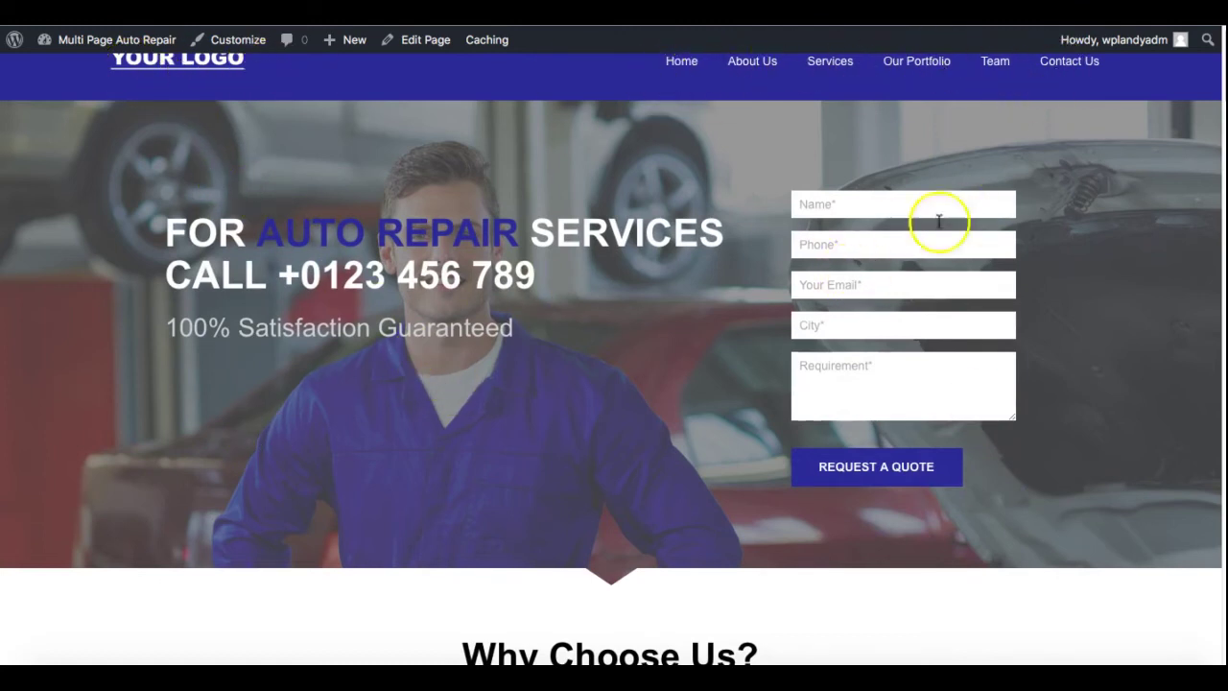
{"action": "scroll", "coordinate": [588, 449], "scroll_direction": "down", "scroll_amount": 3}
{"action": "scroll", "coordinate": [594, 443], "scroll_direction": "down", "scroll_amount": 12}
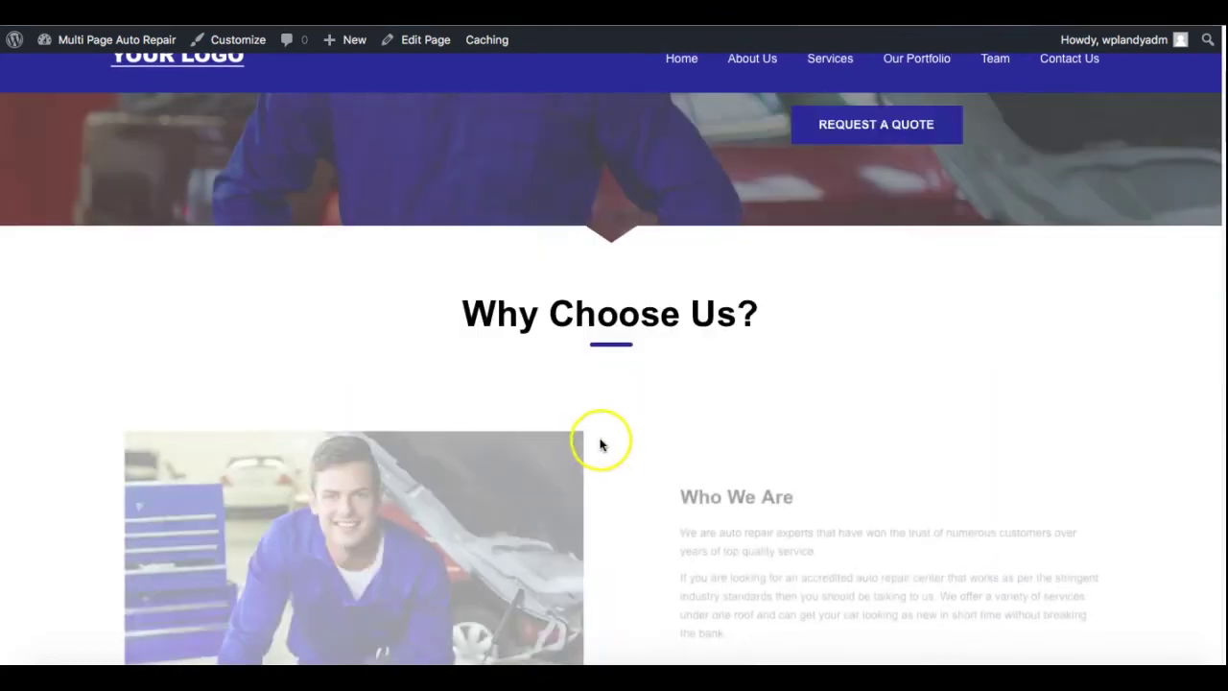
{"action": "scroll", "coordinate": [602, 443], "scroll_direction": "down", "scroll_amount": 15}
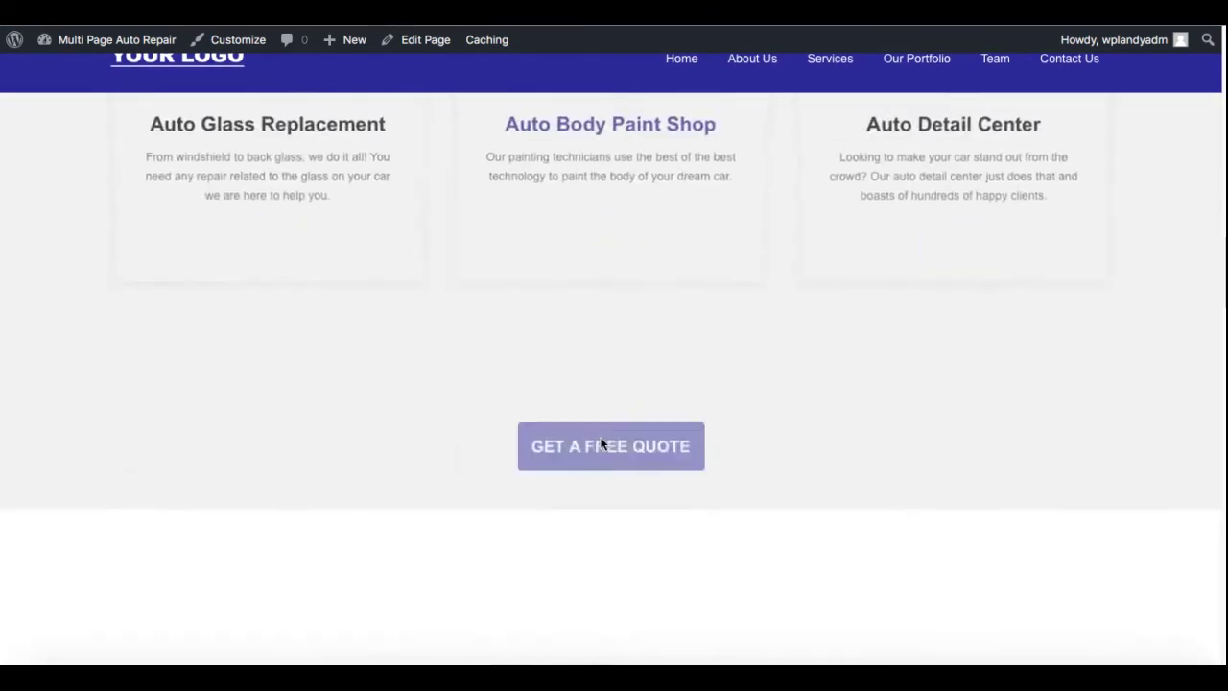
{"action": "scroll", "coordinate": [601, 444], "scroll_direction": "down", "scroll_amount": 15}
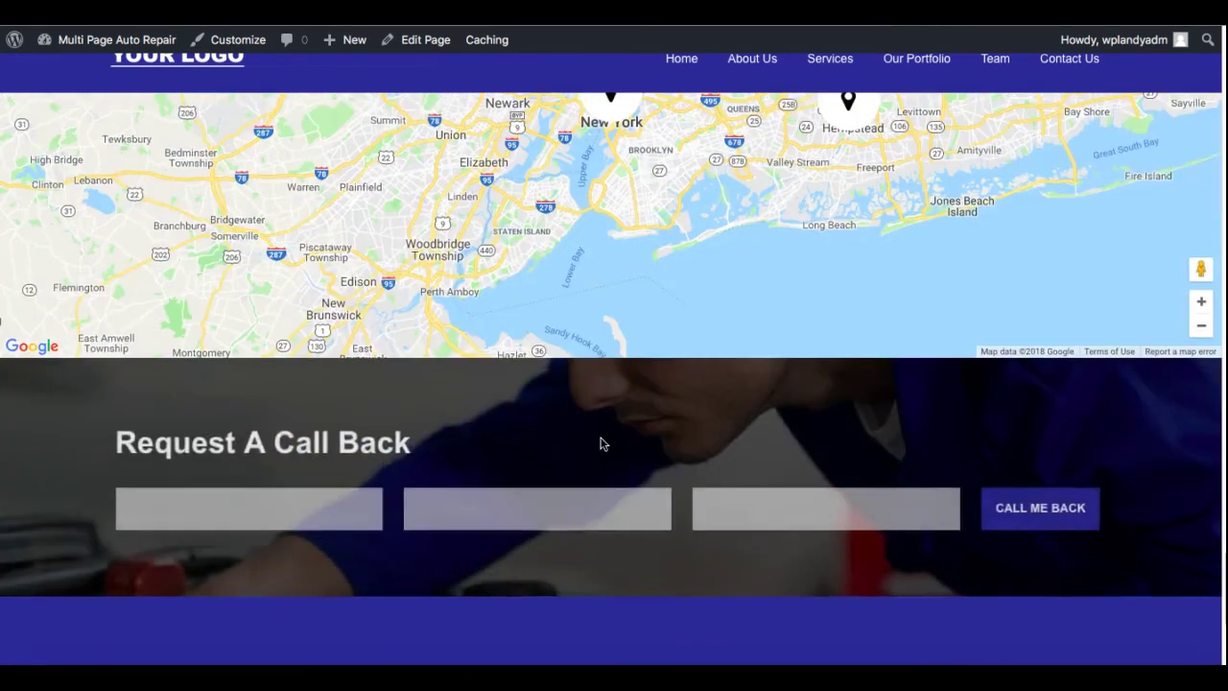
{"action": "scroll", "coordinate": [601, 443], "scroll_direction": "down", "scroll_amount": 3}
{"action": "scroll", "coordinate": [602, 444], "scroll_direction": "up", "scroll_amount": 9}
{"action": "scroll", "coordinate": [601, 443], "scroll_direction": "up", "scroll_amount": 15}
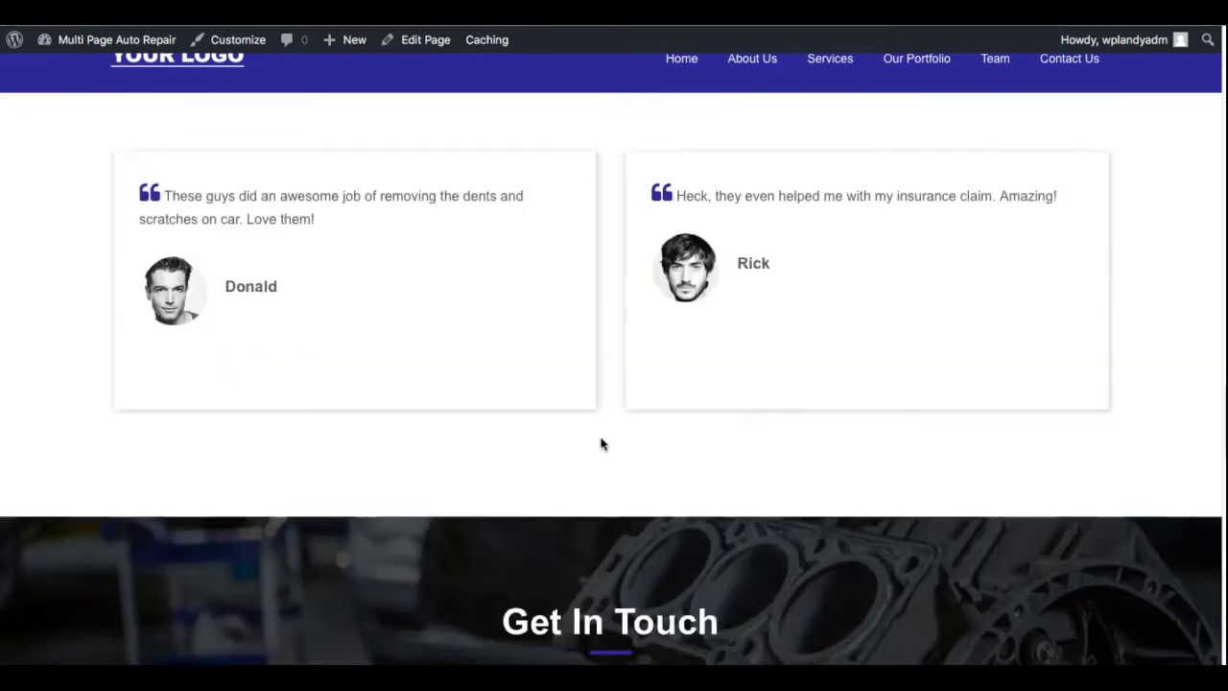
{"action": "scroll", "coordinate": [601, 443], "scroll_direction": "up", "scroll_amount": 10}
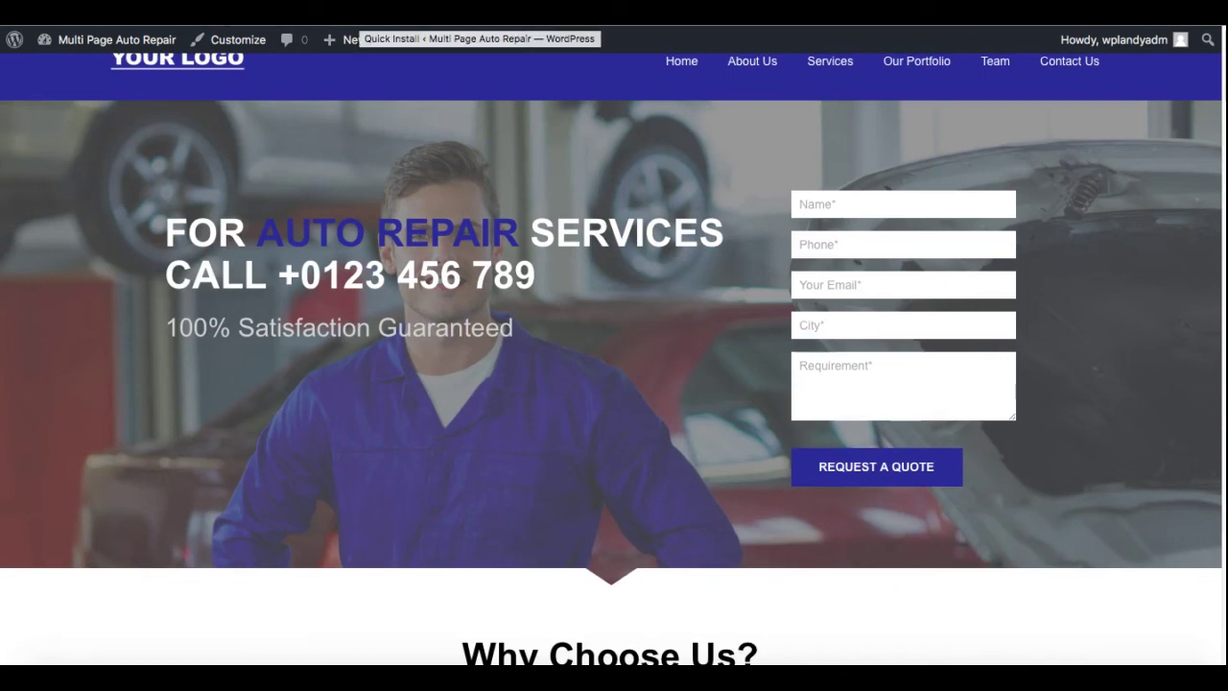
- Open the site's About Us page and review its banner and Who We Are content
{"action": "left_click", "coordinate": [754, 63]}
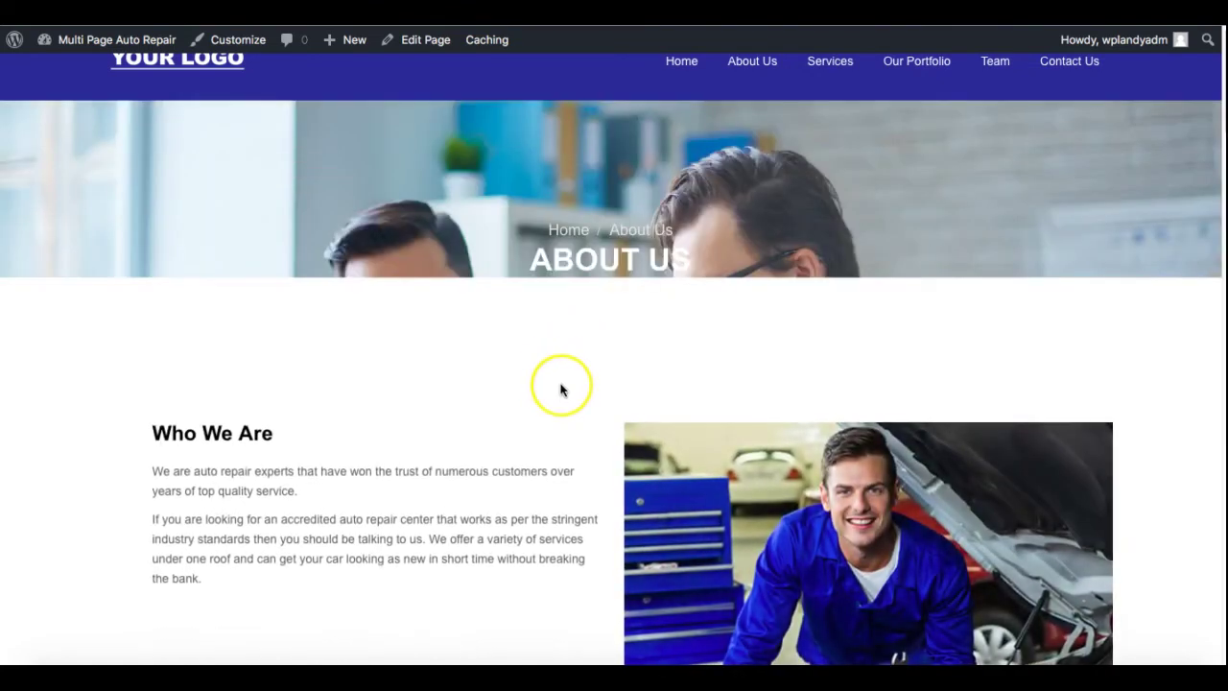
{"action": "scroll", "coordinate": [559, 401], "scroll_direction": "down", "scroll_amount": 10}
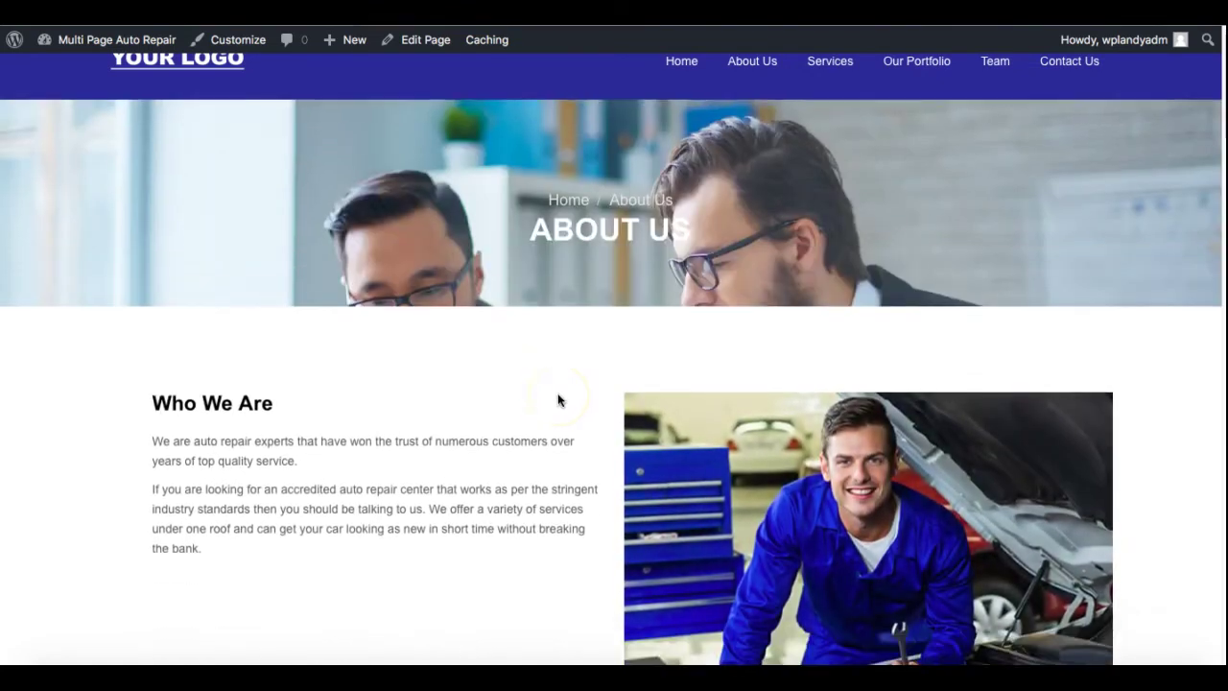
{"action": "scroll", "coordinate": [558, 401], "scroll_direction": "down", "scroll_amount": 3}
{"action": "scroll", "coordinate": [558, 401], "scroll_direction": "up", "scroll_amount": 15}
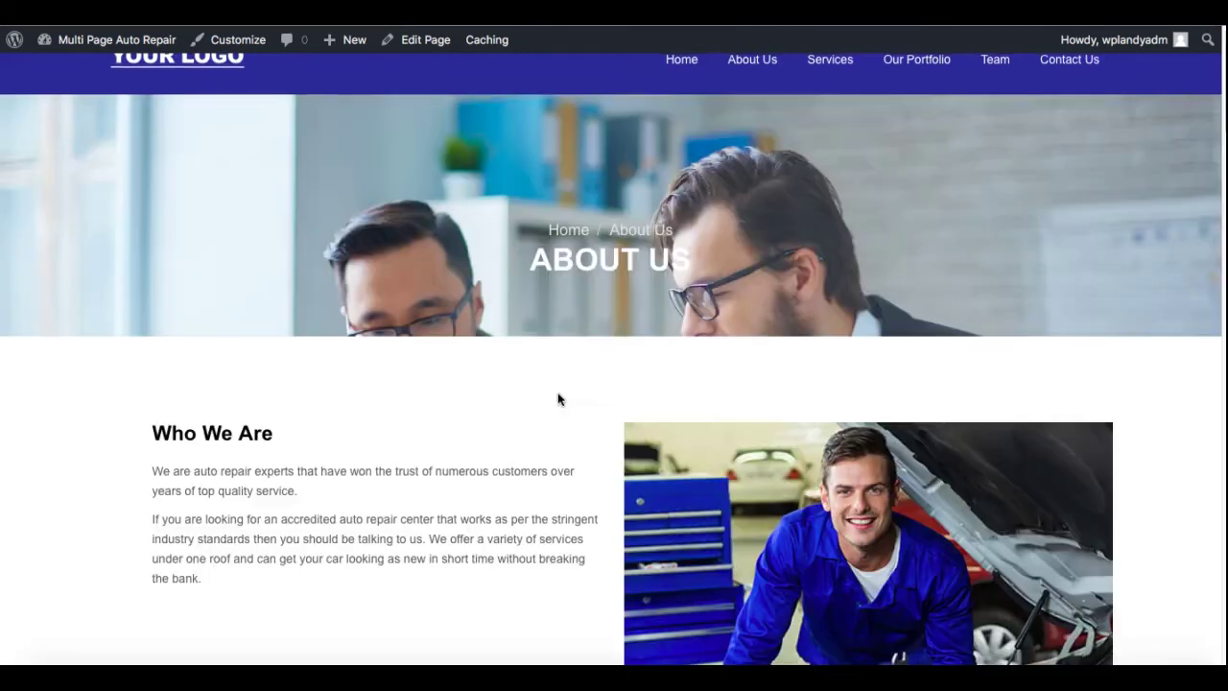
- Open the Services page and examine its service list, Contact Us Today form and footer
{"action": "left_click", "coordinate": [835, 87]}
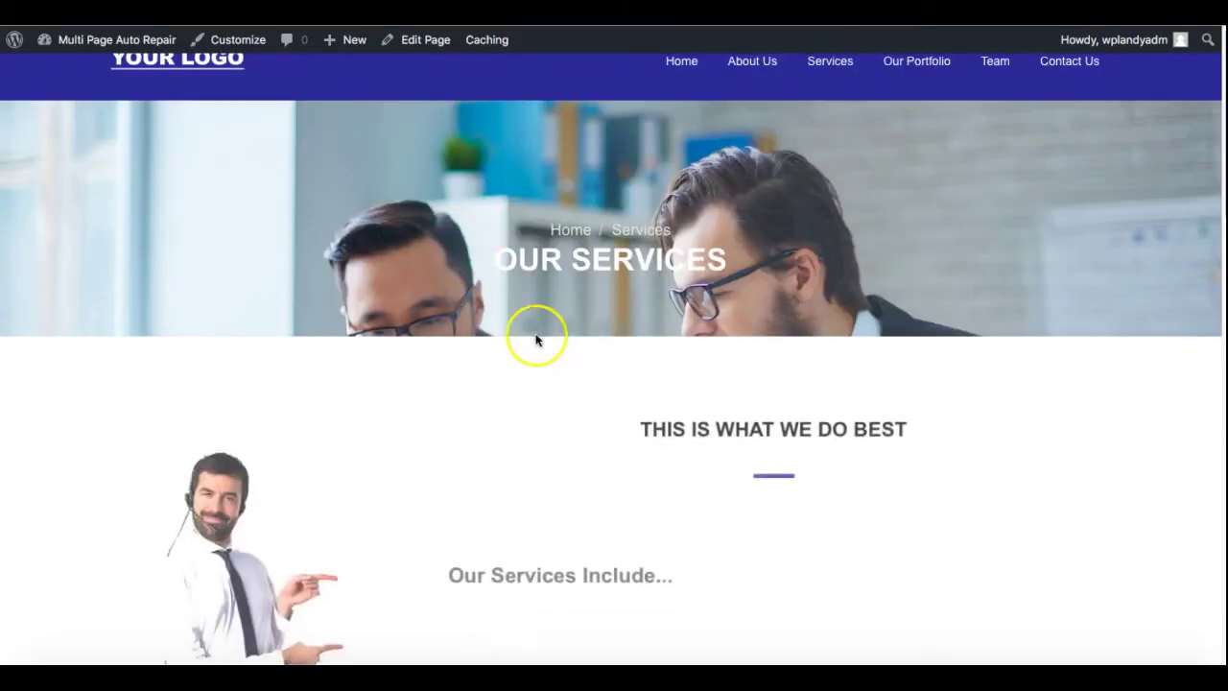
{"action": "scroll", "coordinate": [590, 367], "scroll_direction": "down", "scroll_amount": 5}
{"action": "scroll", "coordinate": [604, 360], "scroll_direction": "down", "scroll_amount": 10}
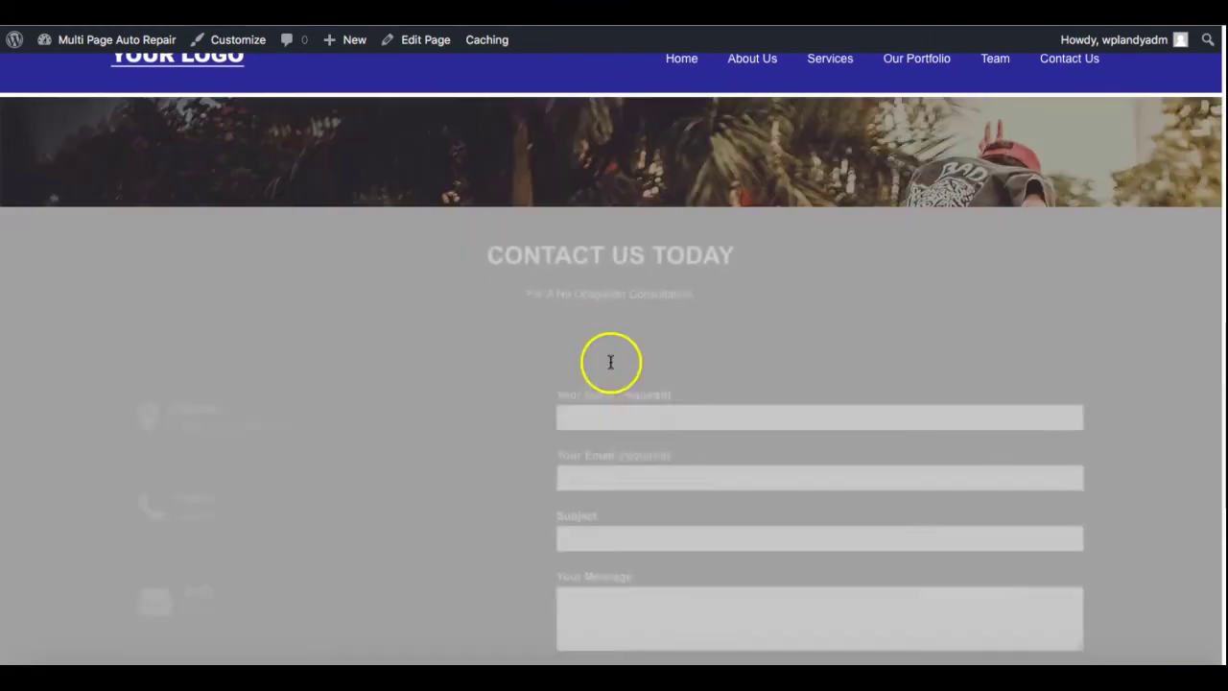
{"action": "scroll", "coordinate": [610, 361], "scroll_direction": "down", "scroll_amount": 5}
{"action": "scroll", "coordinate": [609, 361], "scroll_direction": "up", "scroll_amount": 9}
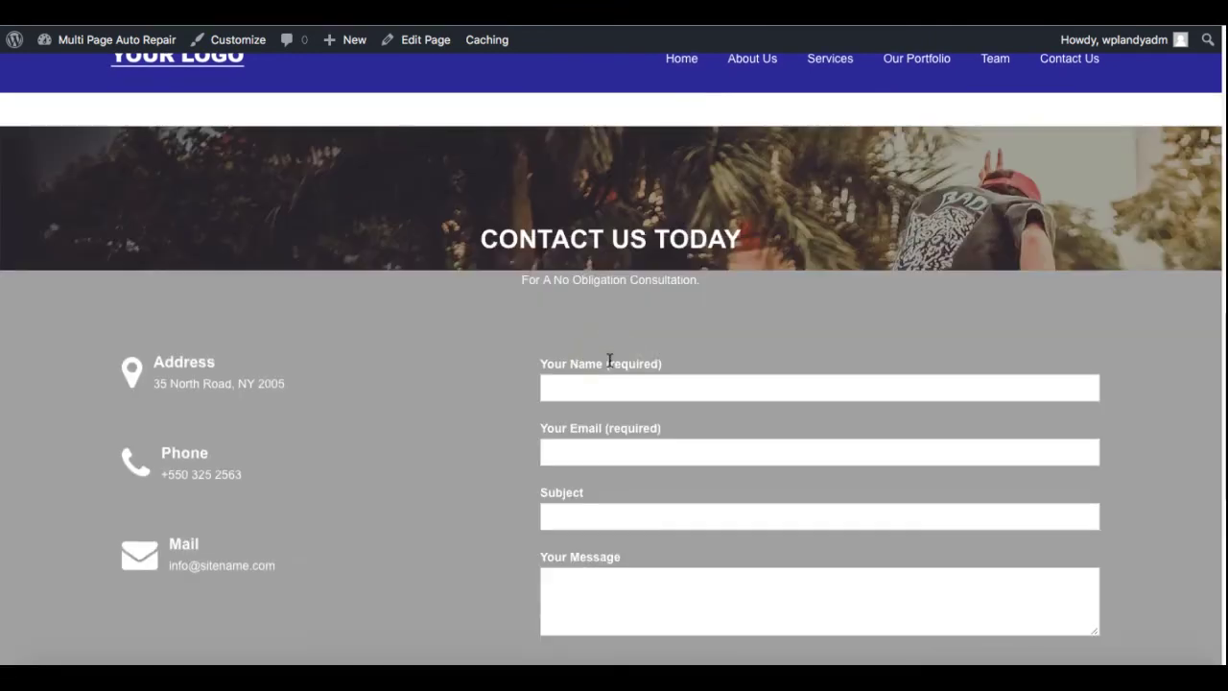
{"action": "scroll", "coordinate": [609, 359], "scroll_direction": "down", "scroll_amount": 10}
{"action": "scroll", "coordinate": [609, 360], "scroll_direction": "up", "scroll_amount": 6}
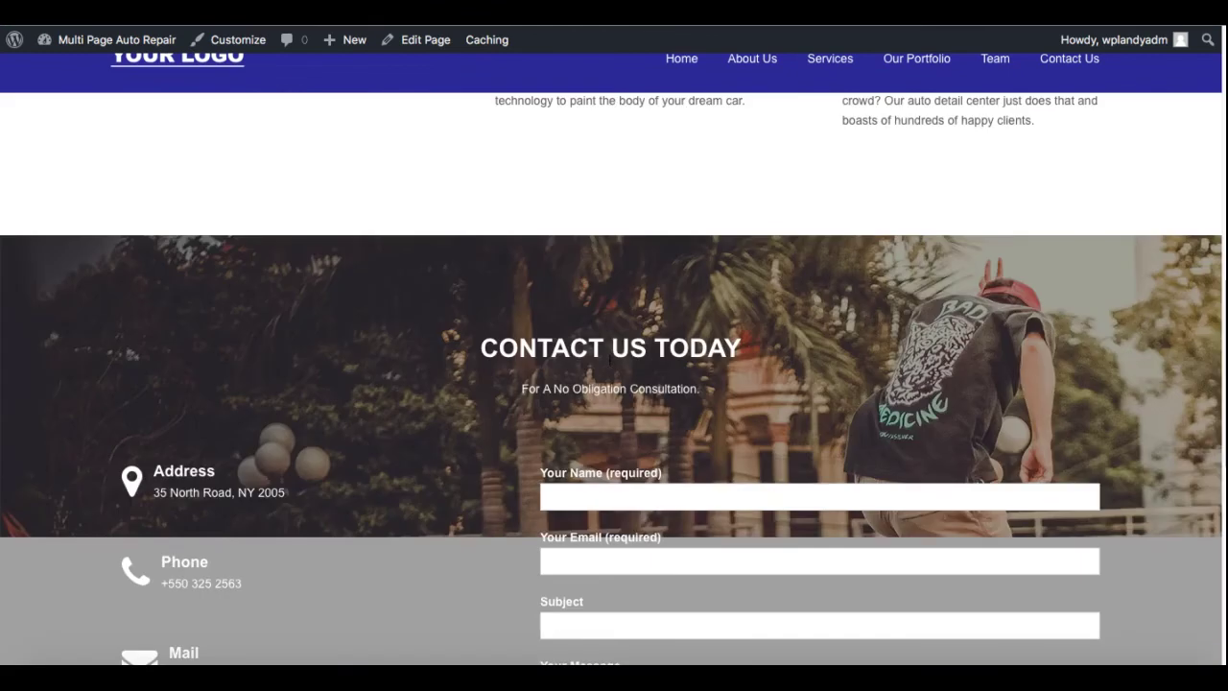
{"action": "scroll", "coordinate": [609, 359], "scroll_direction": "down", "scroll_amount": 6}
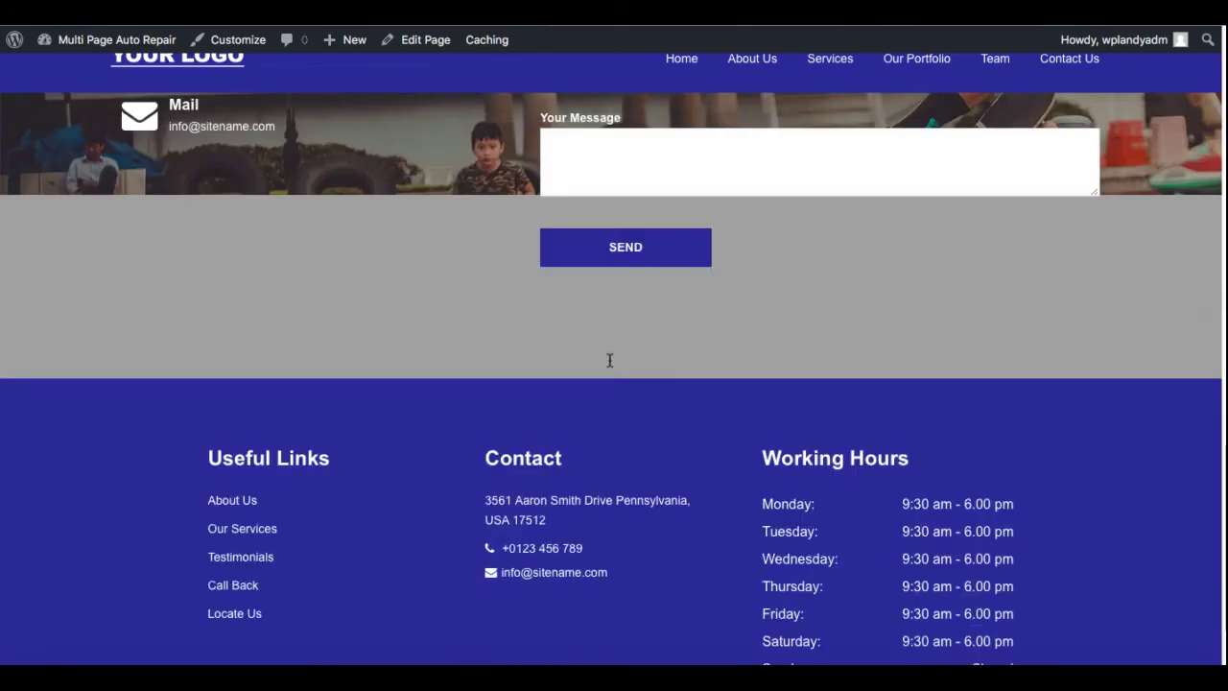
{"action": "scroll", "coordinate": [609, 359], "scroll_direction": "up", "scroll_amount": 1}
{"action": "scroll", "coordinate": [609, 360], "scroll_direction": "up", "scroll_amount": 15}
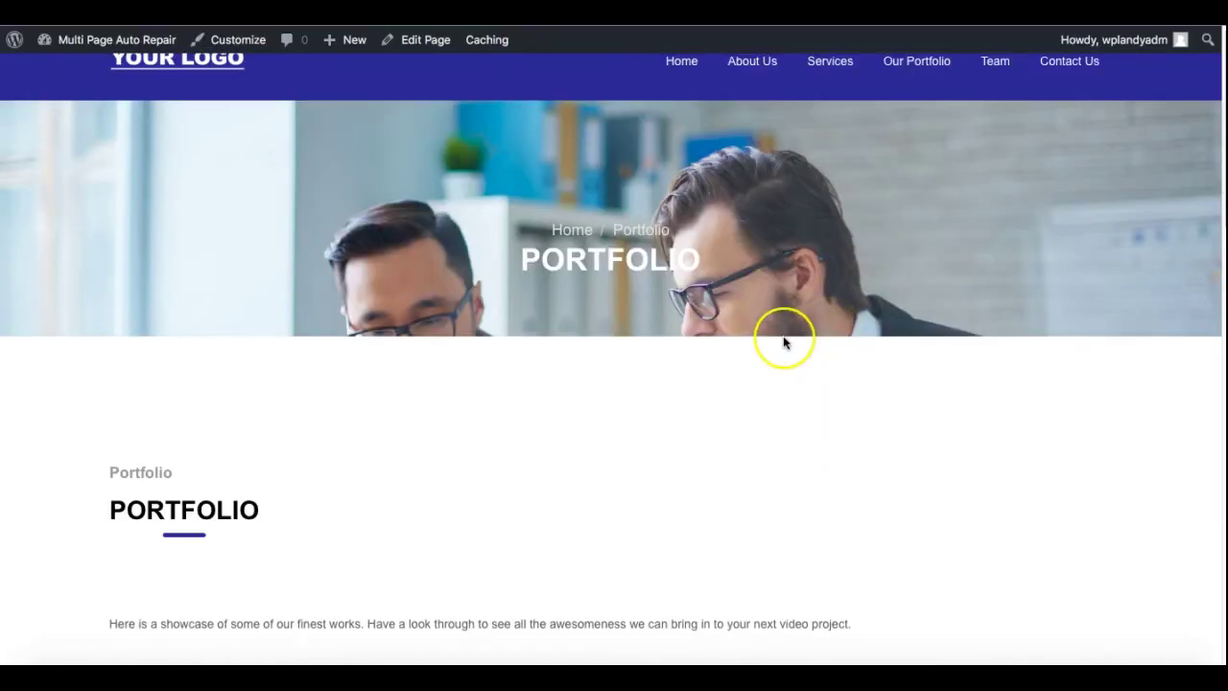
- Review the Our Portfolio page, including its project categories and project listings
{"action": "scroll", "coordinate": [783, 342], "scroll_direction": "down", "scroll_amount": 3}
{"action": "scroll", "coordinate": [784, 342], "scroll_direction": "down", "scroll_amount": 3}
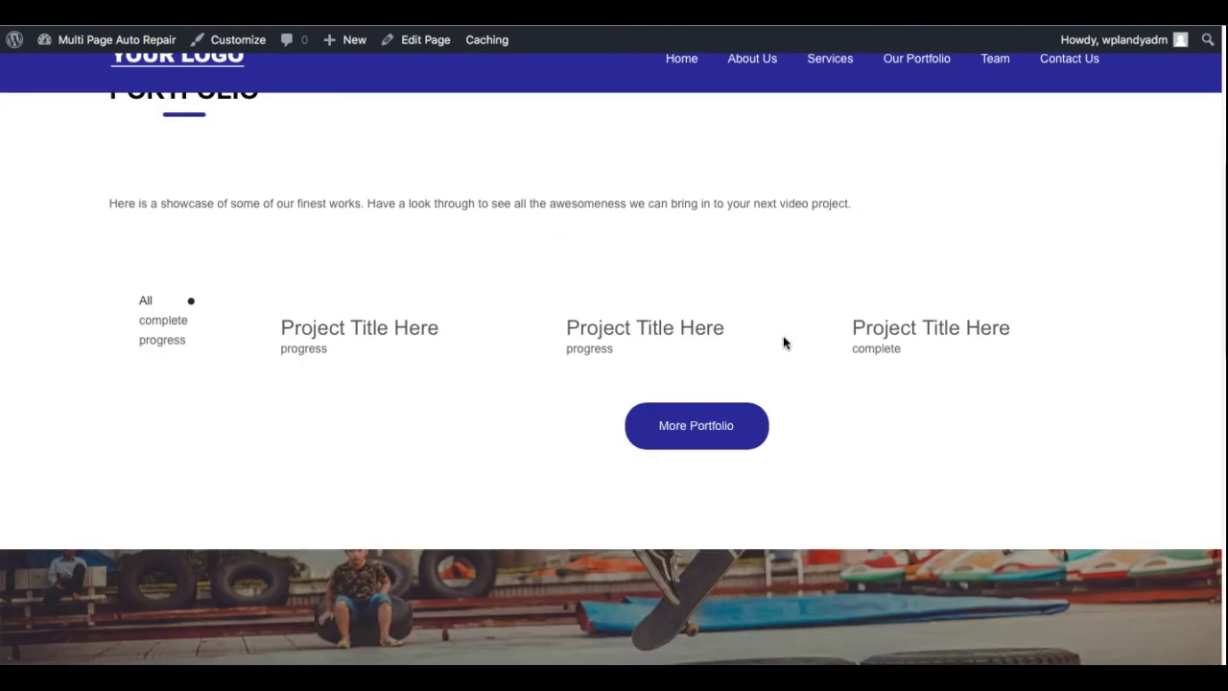
{"action": "scroll", "coordinate": [783, 342], "scroll_direction": "up", "scroll_amount": 2}
{"action": "scroll", "coordinate": [783, 342], "scroll_direction": "down", "scroll_amount": 4}
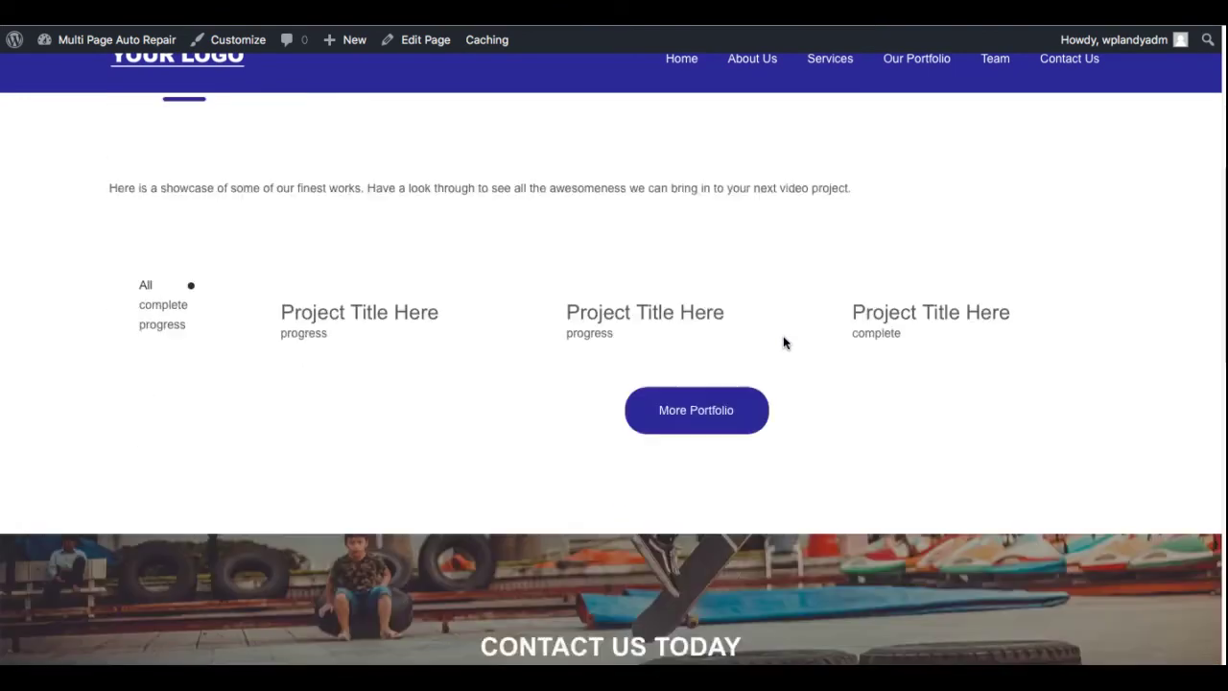
{"action": "scroll", "coordinate": [784, 342], "scroll_direction": "up", "scroll_amount": 4}
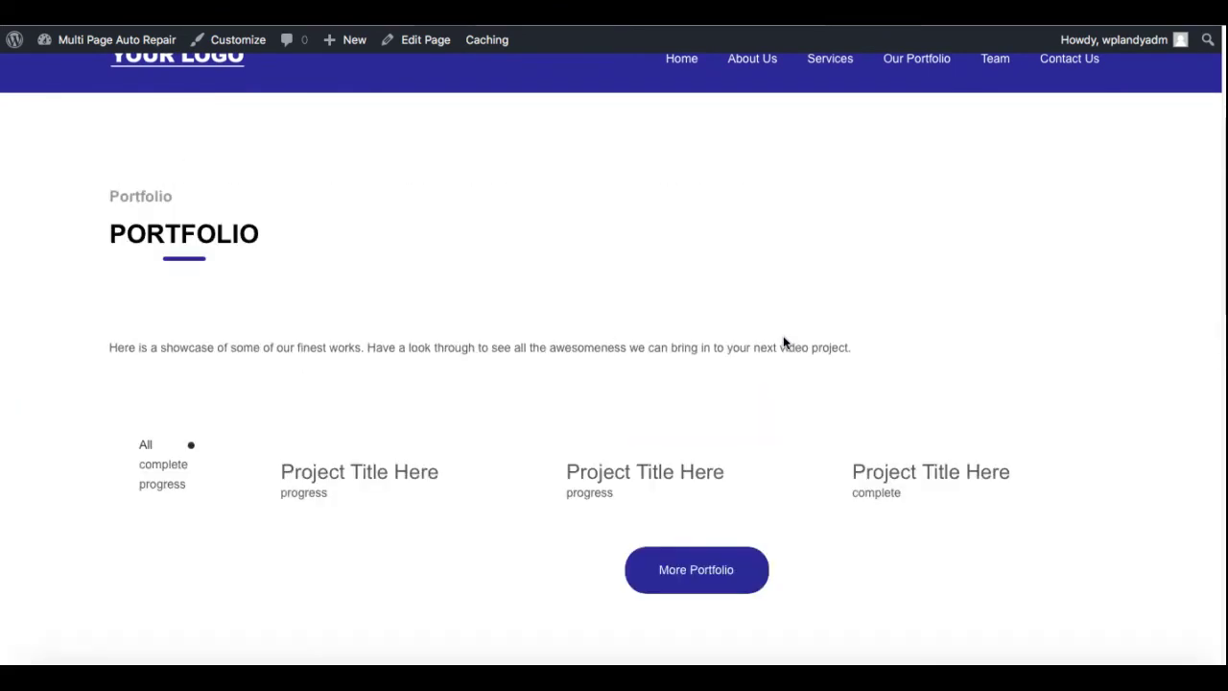
{"action": "scroll", "coordinate": [783, 342], "scroll_direction": "up", "scroll_amount": 4}
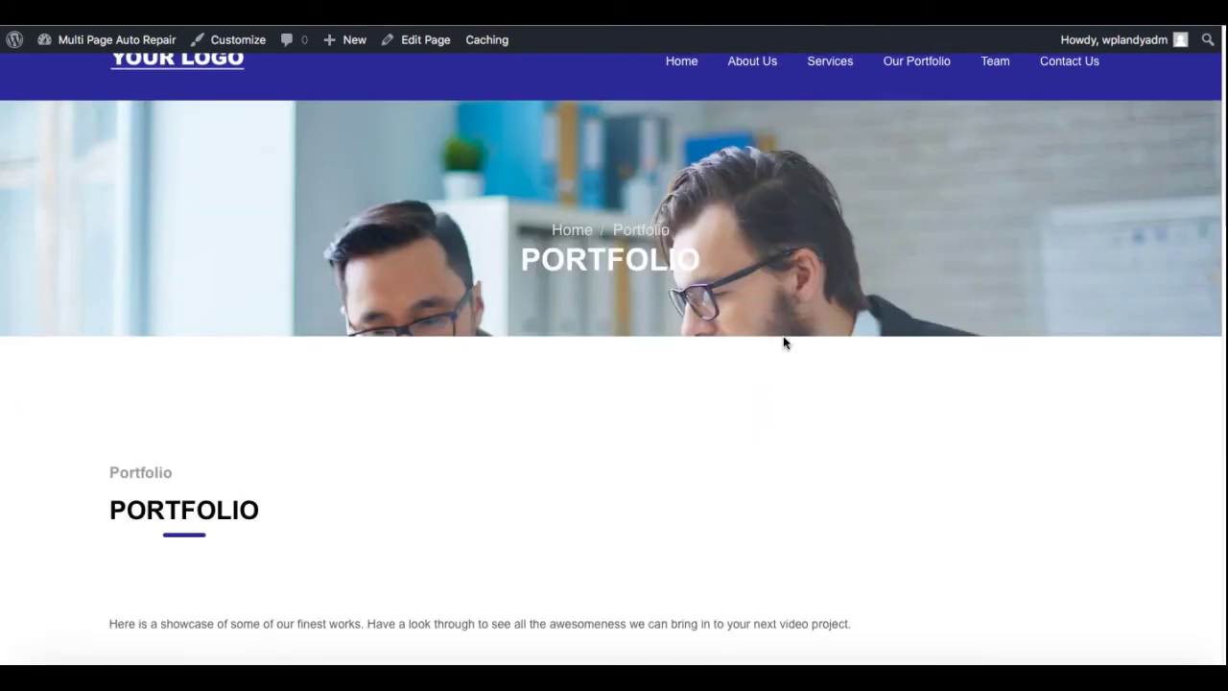
- Open the Team page and look through the Meet Our Experts cards and the footer
{"action": "left_click", "coordinate": [993, 65]}
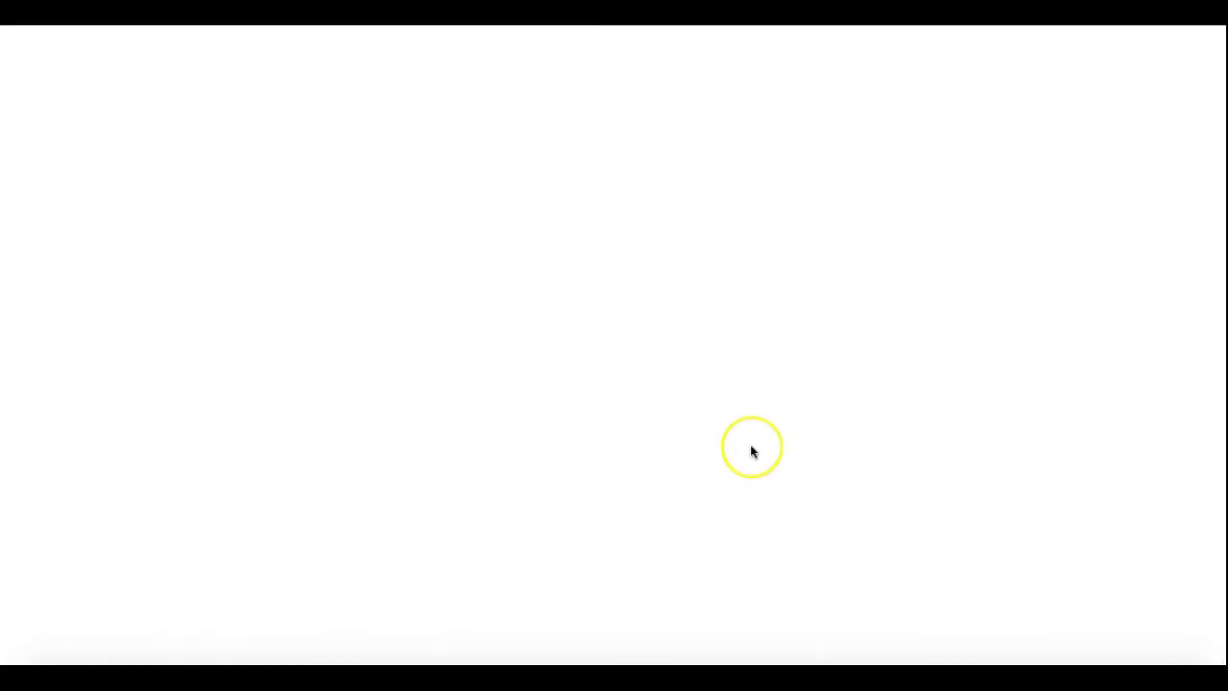
{"action": "scroll", "coordinate": [752, 451], "scroll_direction": "down", "scroll_amount": 4}
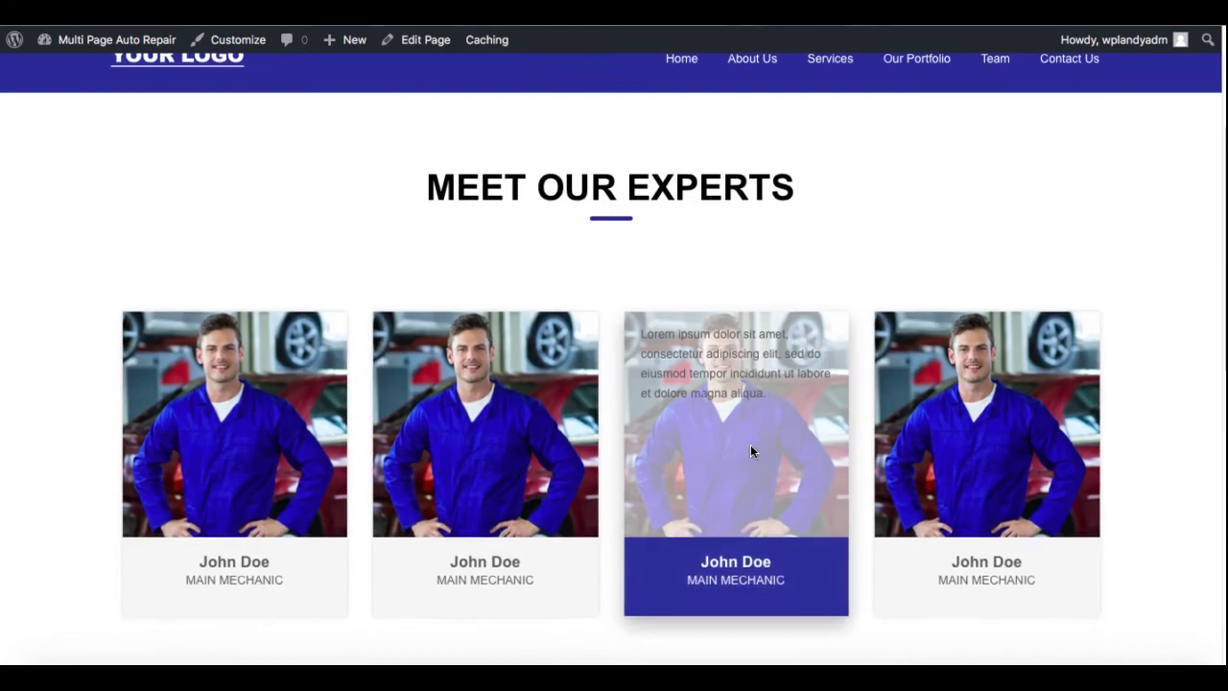
{"action": "scroll", "coordinate": [750, 445], "scroll_direction": "down", "scroll_amount": 2}
{"action": "scroll", "coordinate": [772, 444], "scroll_direction": "down", "scroll_amount": 3}
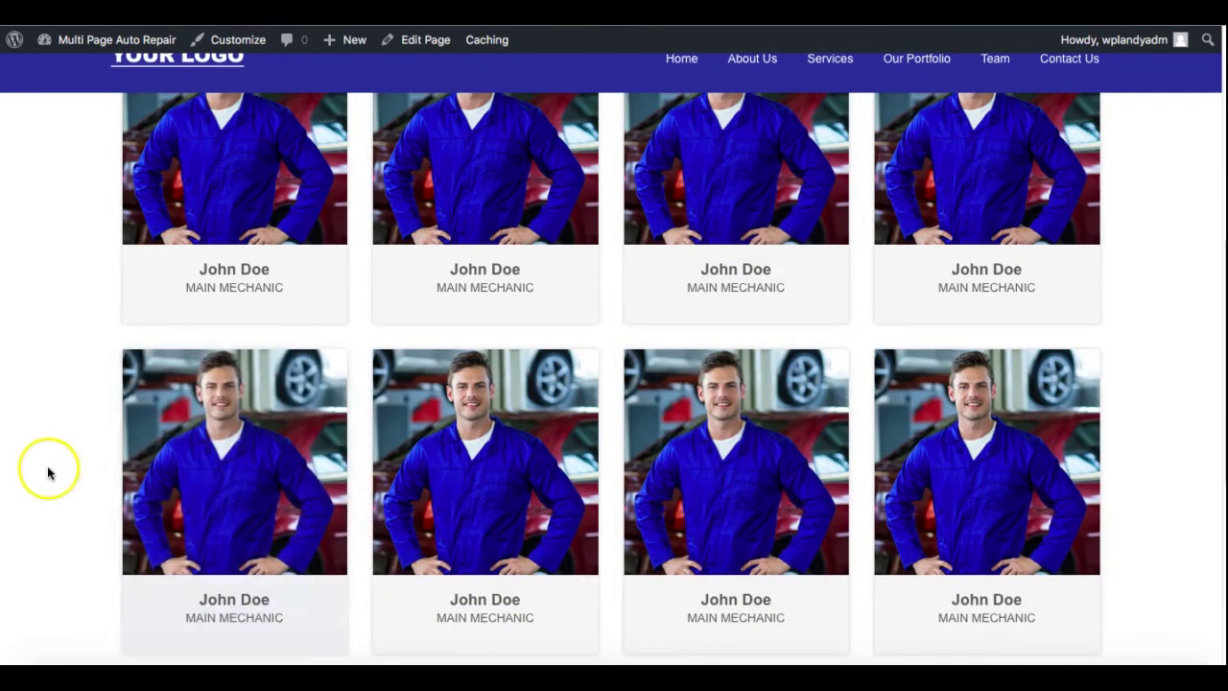
{"action": "scroll", "coordinate": [47, 465], "scroll_direction": "down", "scroll_amount": 8}
{"action": "scroll", "coordinate": [47, 465], "scroll_direction": "up", "scroll_amount": 8}
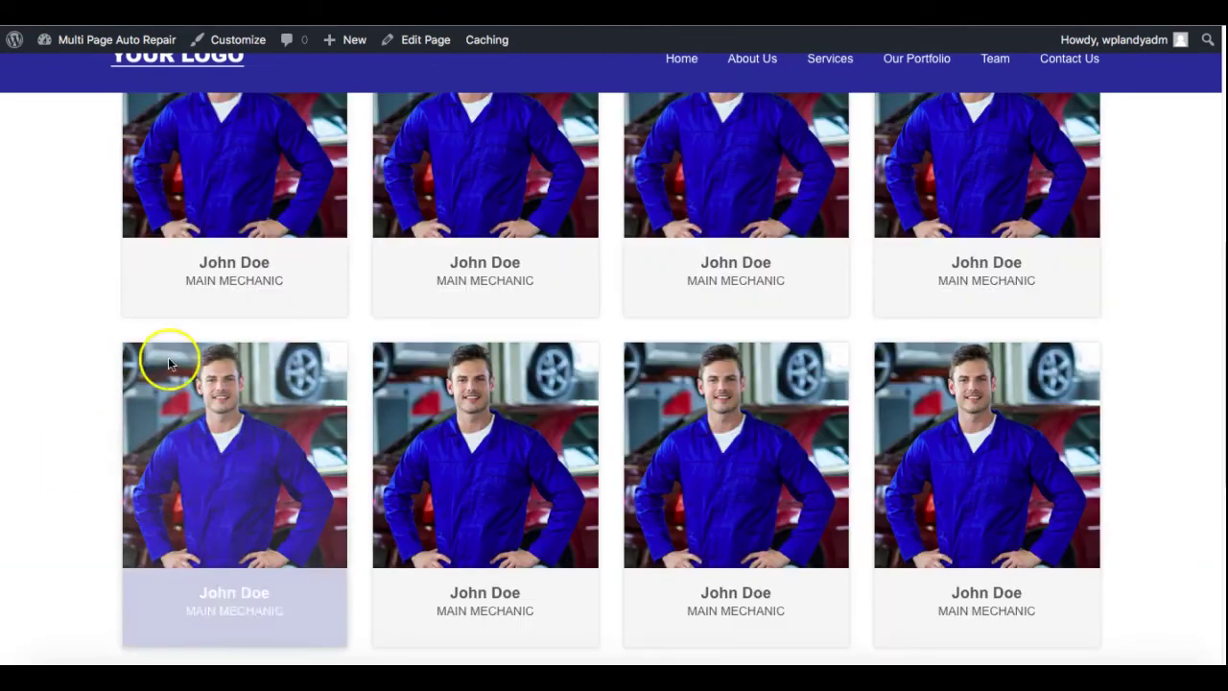
{"action": "scroll", "coordinate": [38, 365], "scroll_direction": "up", "scroll_amount": 3}
{"action": "scroll", "coordinate": [72, 376], "scroll_direction": "down", "scroll_amount": 7}
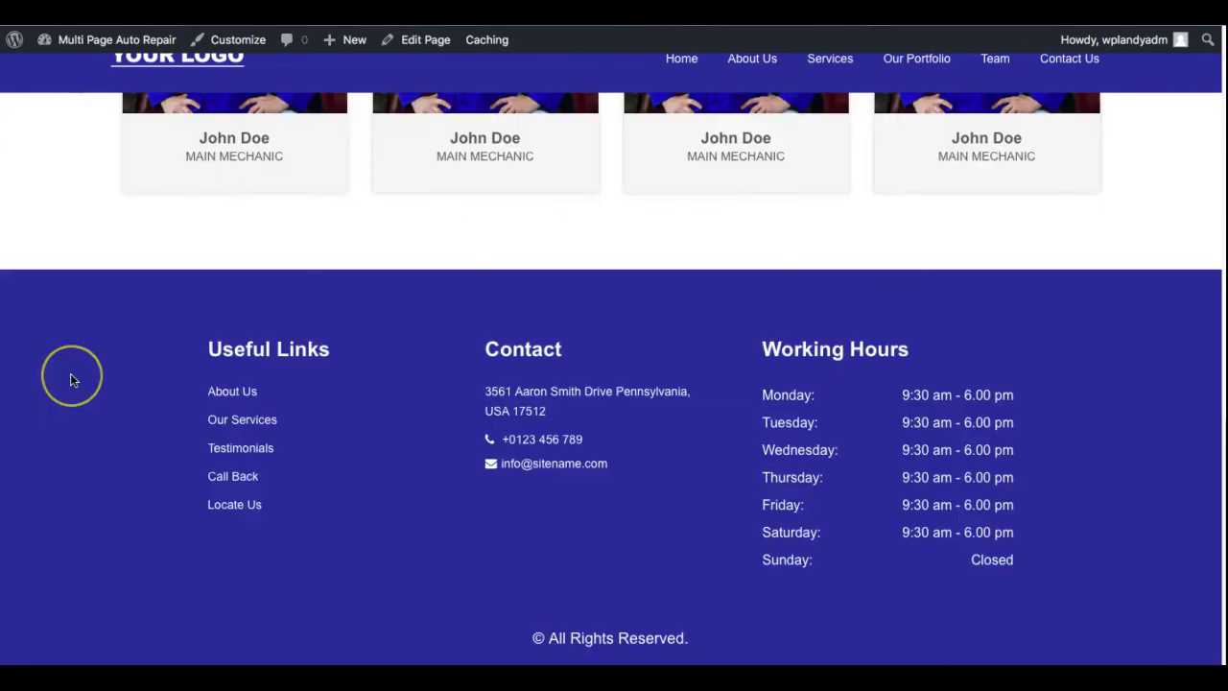
{"action": "scroll", "coordinate": [70, 378], "scroll_direction": "up", "scroll_amount": 10}
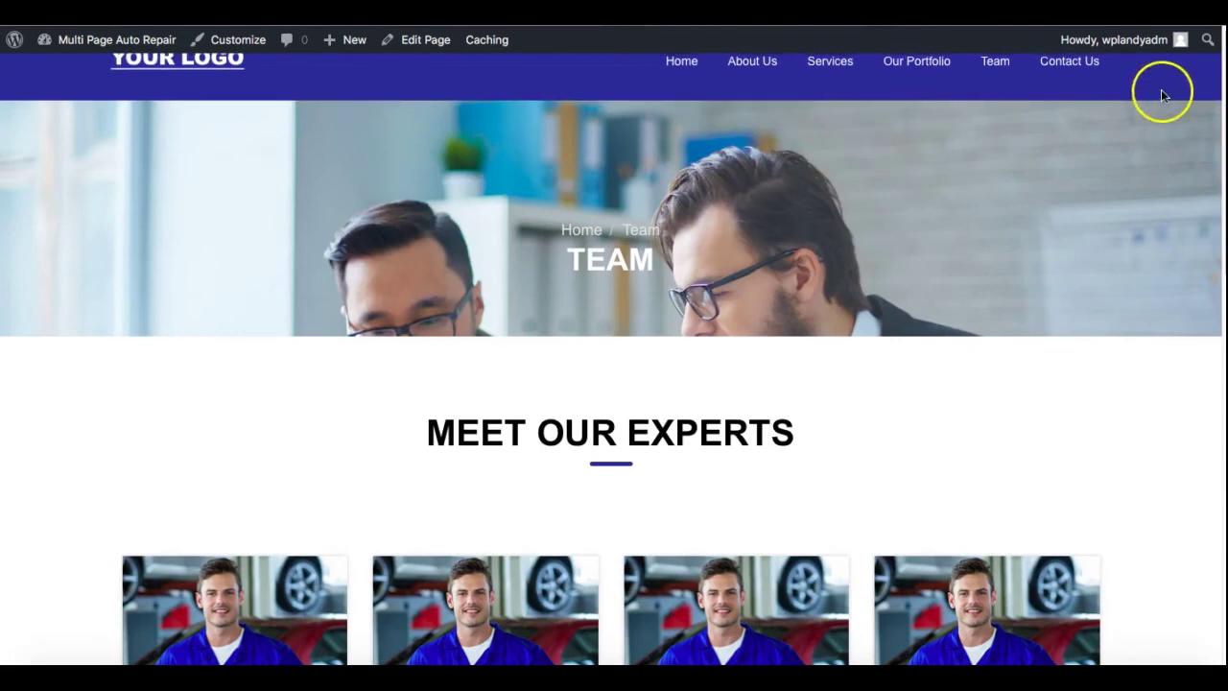
- Open the Contact Us page and review its location, phone and mail details
{"action": "left_click", "coordinate": [1078, 67]}
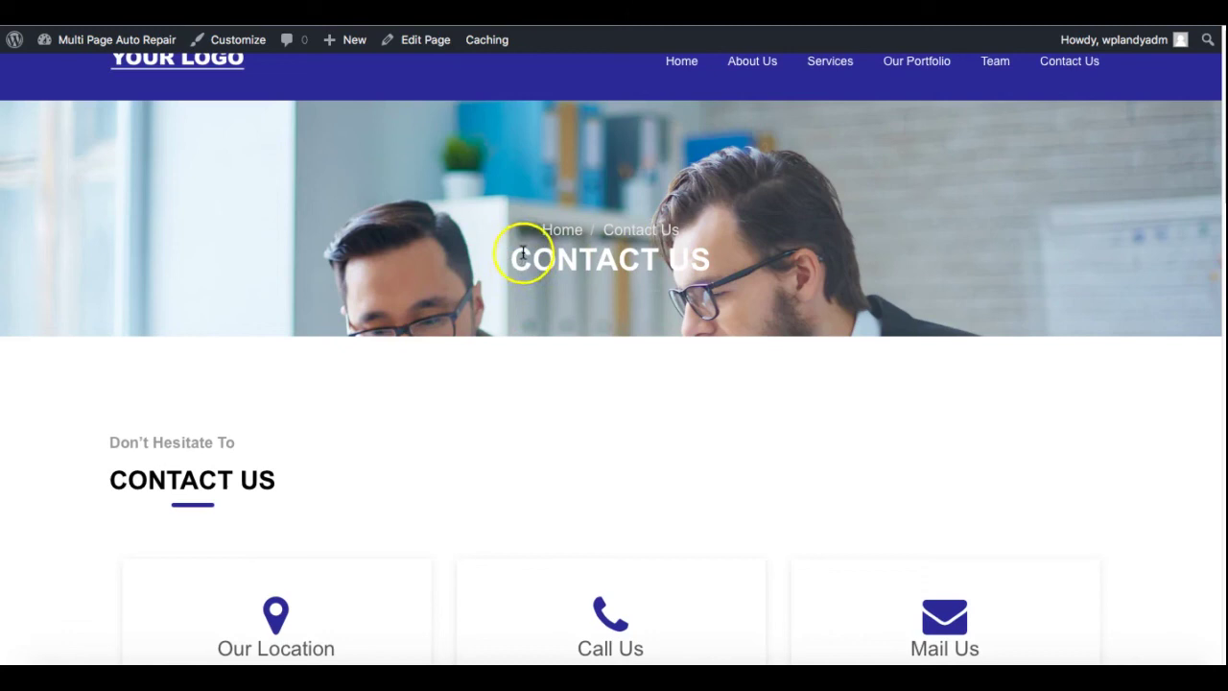
{"action": "scroll", "coordinate": [649, 448], "scroll_direction": "down", "scroll_amount": 10}
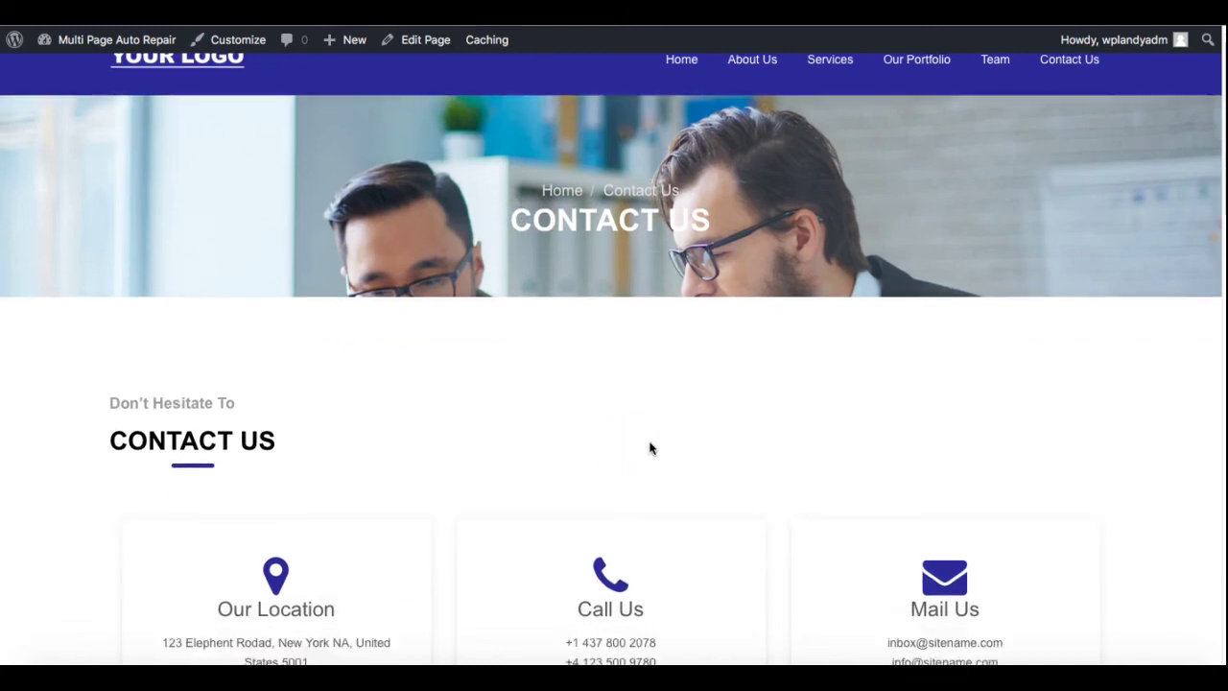
{"action": "scroll", "coordinate": [649, 446], "scroll_direction": "down", "scroll_amount": 4}
{"action": "scroll", "coordinate": [649, 444], "scroll_direction": "up", "scroll_amount": 15}
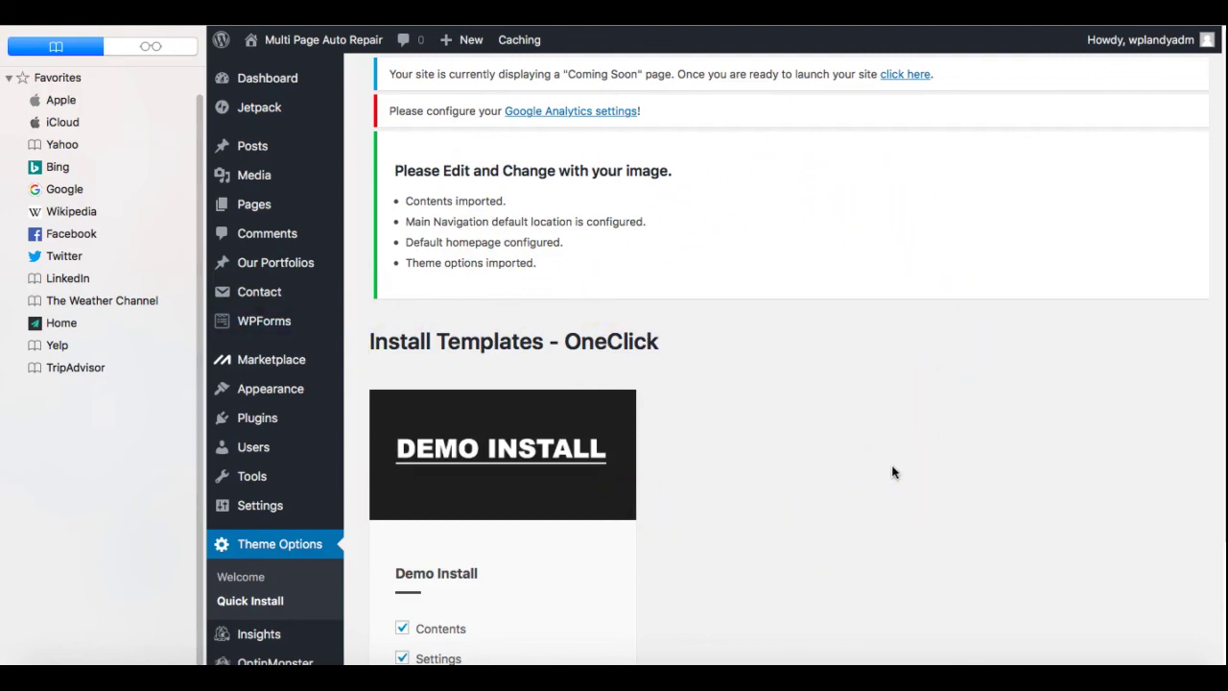
- Return to the Quick Install admin page and bring up the plugin management options
{"action": "mouse_move", "coordinate": [255, 415]}
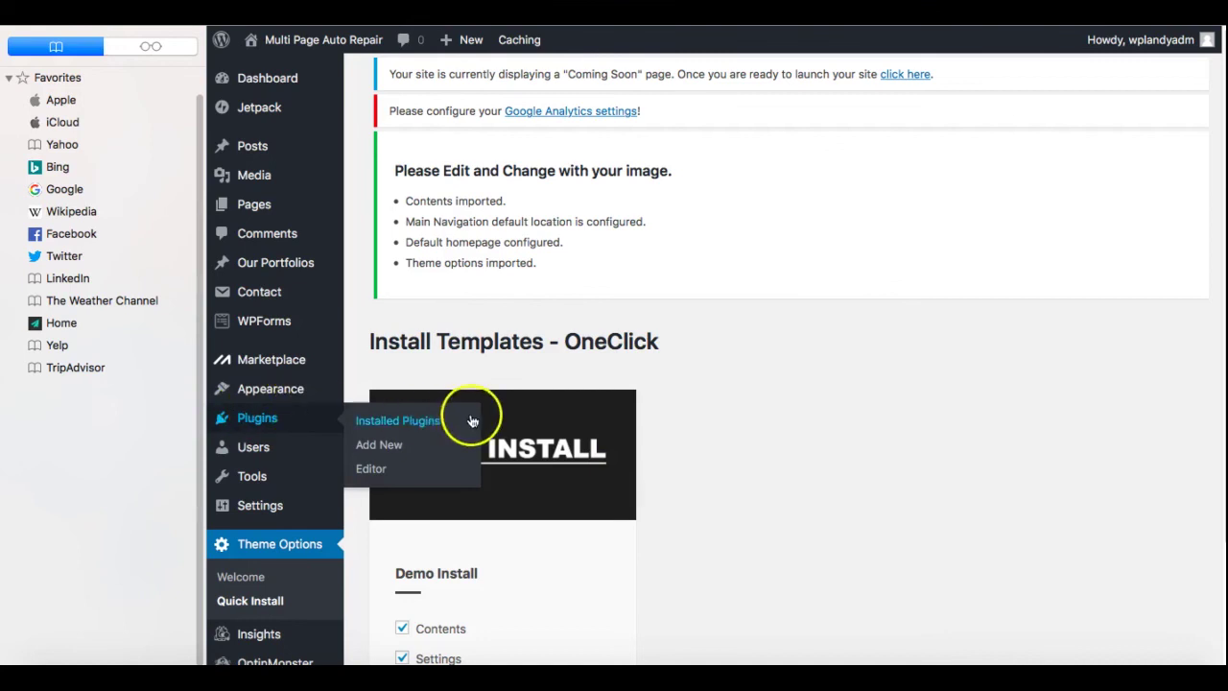